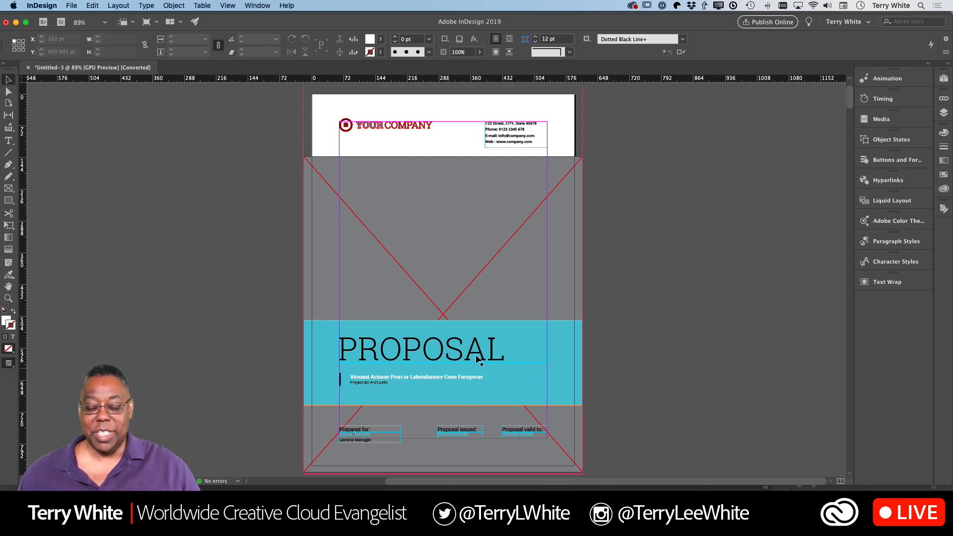
Delete the large image placeholder frame on the "Our Main Area of Expertise" page
{"action": "scroll", "coordinate": [478, 358], "scroll_direction": "down", "scroll_amount": 15}
{"action": "scroll", "coordinate": [477, 358], "scroll_direction": "down", "scroll_amount": 20}
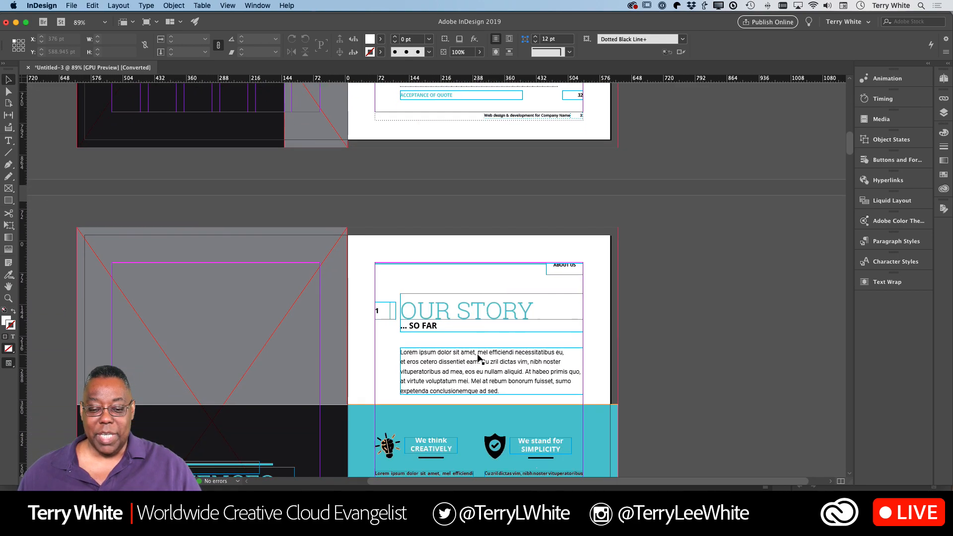
{"action": "scroll", "coordinate": [478, 359], "scroll_direction": "up", "scroll_amount": 5}
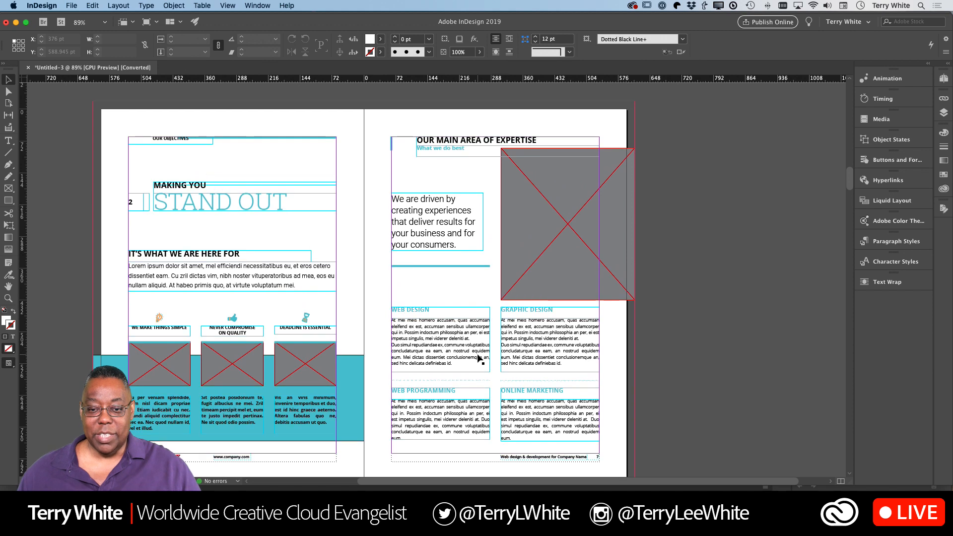
{"action": "scroll", "coordinate": [479, 359], "scroll_direction": "up", "scroll_amount": 2}
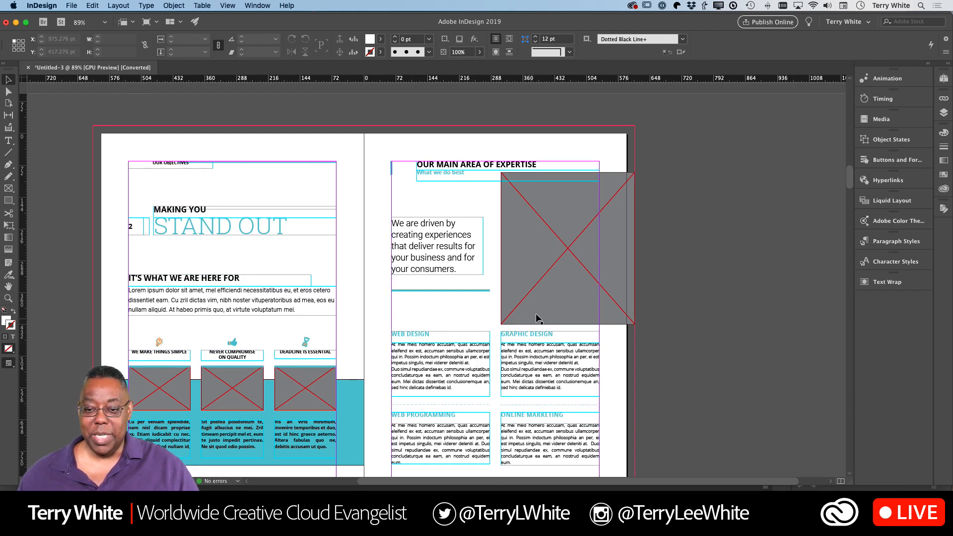
{"action": "left_click", "coordinate": [539, 302]}
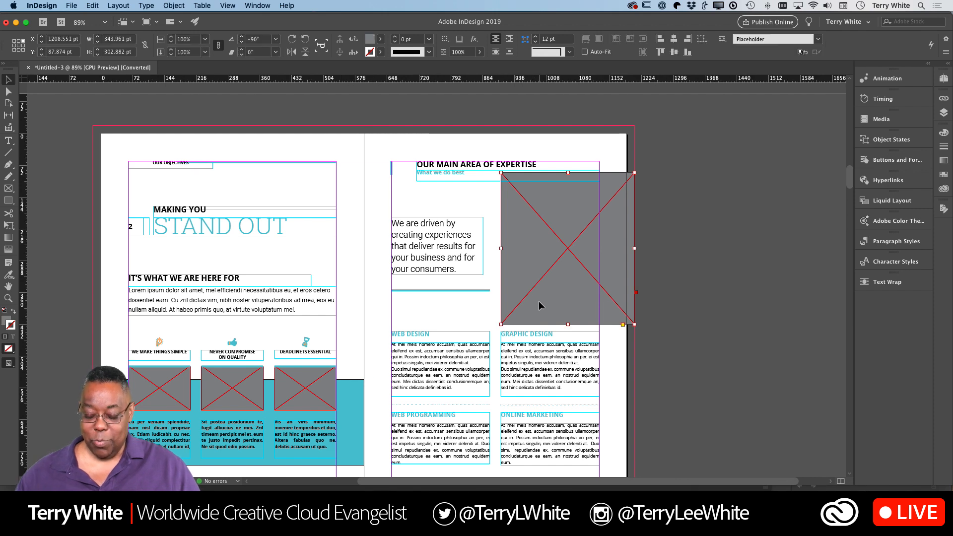
{"action": "key", "text": "Delete"}
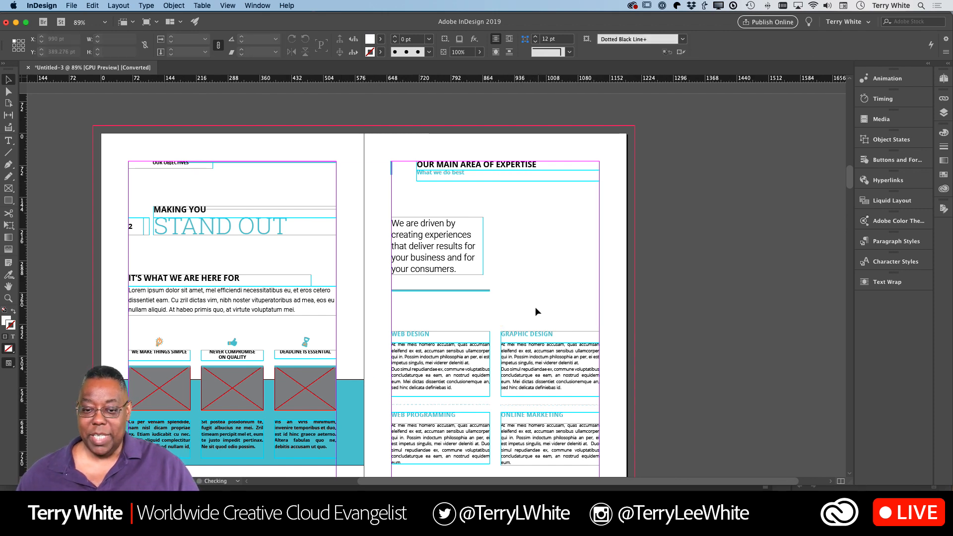
Move the "Our Main Area of Expertise" heading and its "What we do best" subheading left to the page's left margin
{"action": "left_click", "coordinate": [472, 173]}
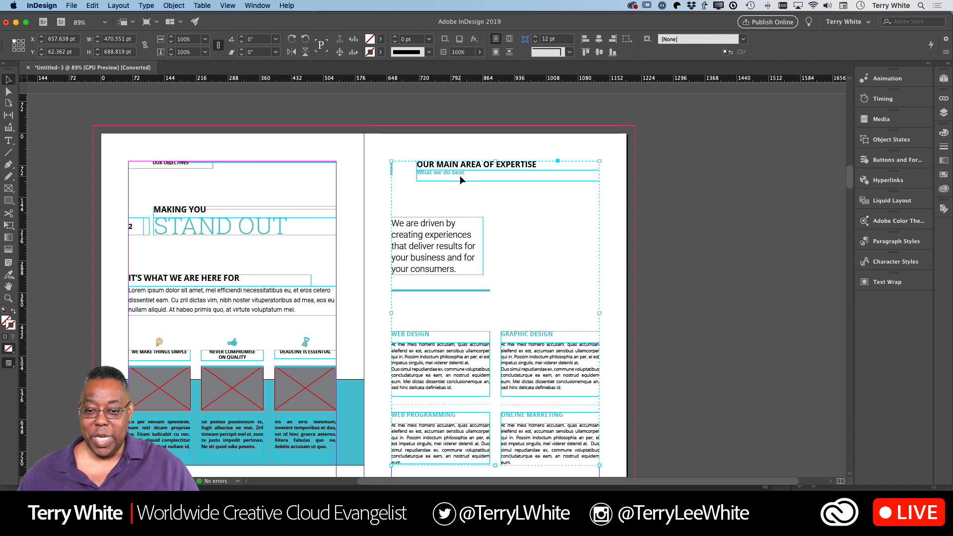
{"action": "double_click", "coordinate": [451, 174]}
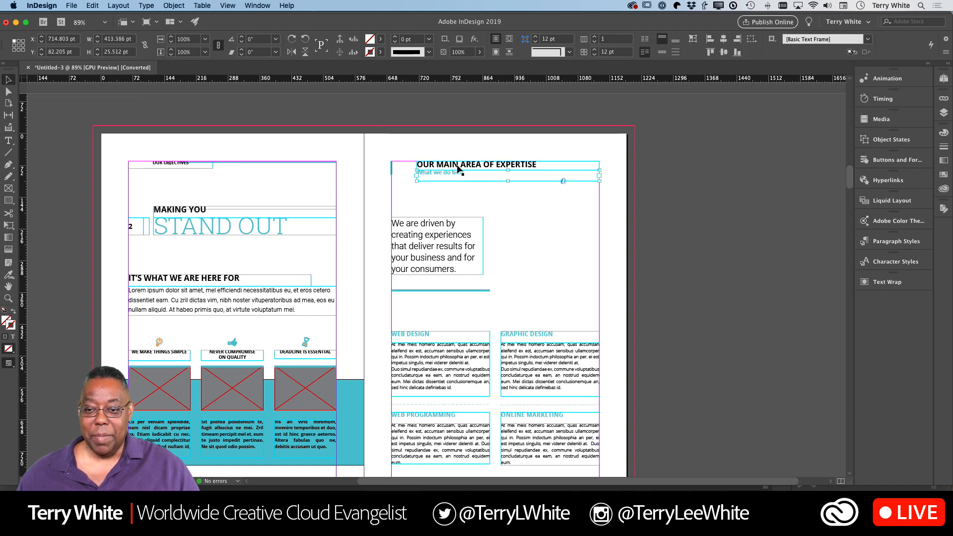
{"action": "left_click_drag", "start_coordinate": [461, 169], "coordinate": [435, 169]}
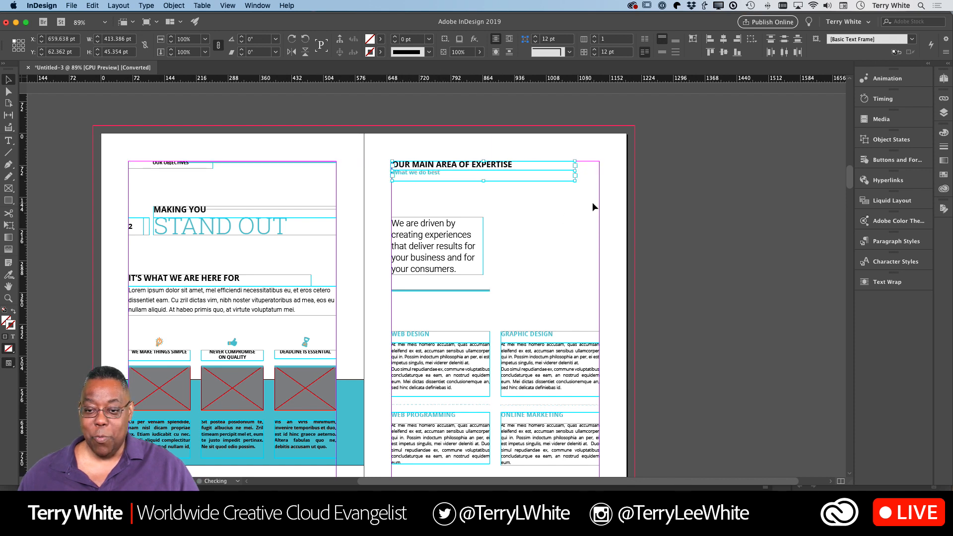
{"action": "left_click", "coordinate": [623, 207]}
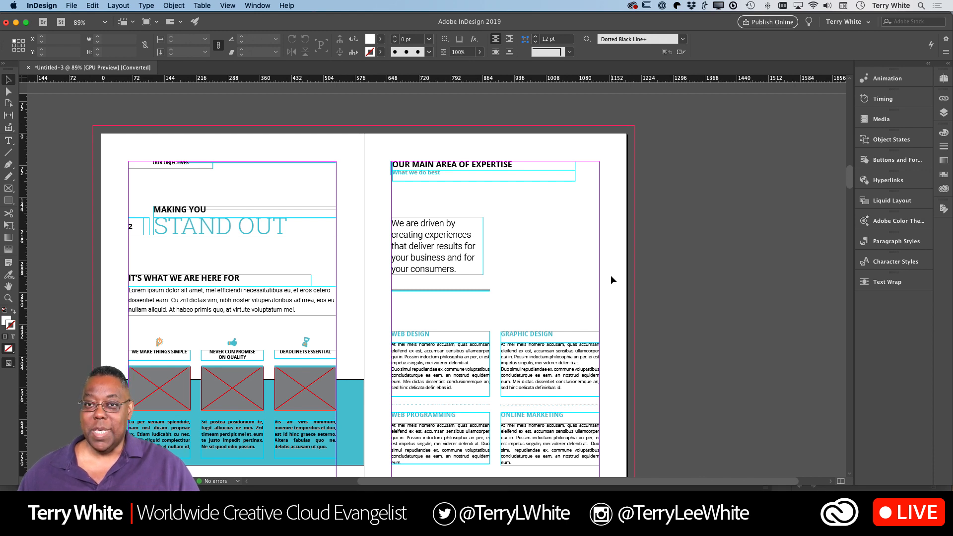
Open the Creative Cloud libraries and switch to the "Adobe Live 2019" library
{"action": "left_click", "coordinate": [942, 191]}
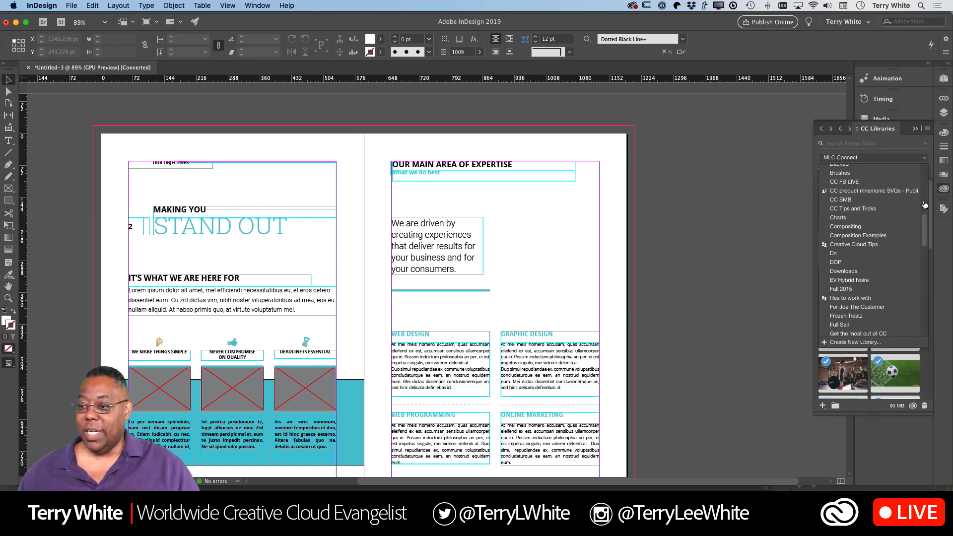
{"action": "scroll", "coordinate": [870, 193], "scroll_direction": "up", "scroll_amount": 10}
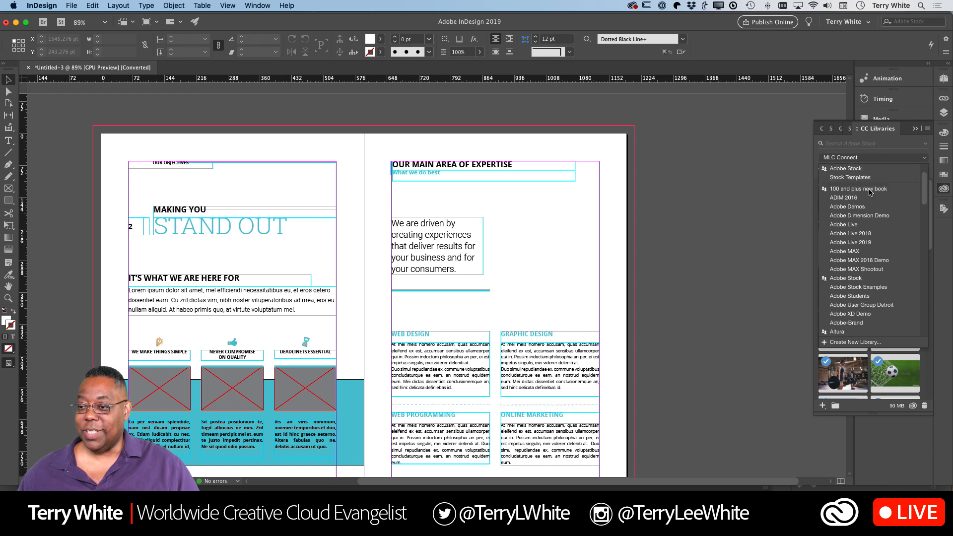
{"action": "scroll", "coordinate": [870, 193], "scroll_direction": "up", "scroll_amount": 3}
{"action": "left_click", "coordinate": [849, 178]}
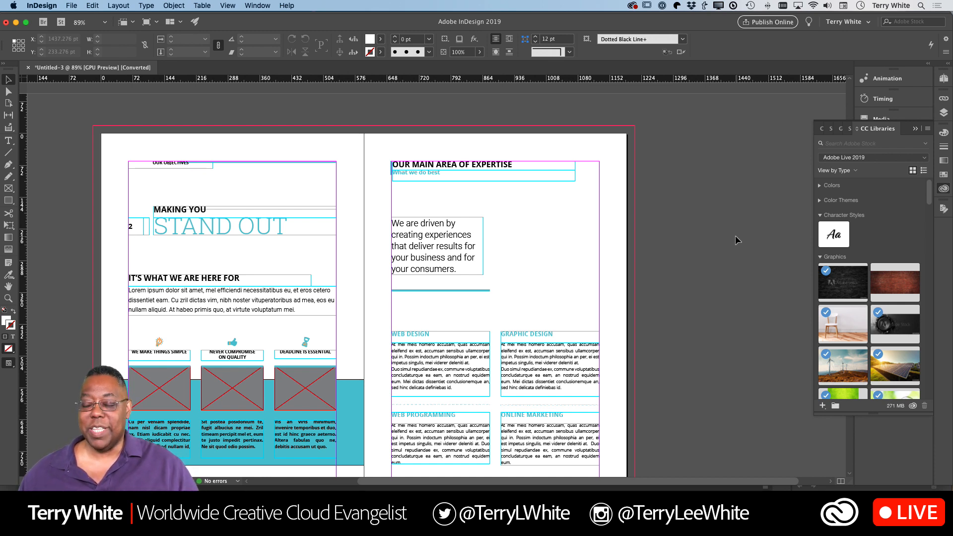
Place the library photo "Young man wearing white t-shirt" beside the intro text and crop its frame to about 272 pt wide
{"action": "scroll", "coordinate": [828, 269], "scroll_direction": "down", "scroll_amount": 5}
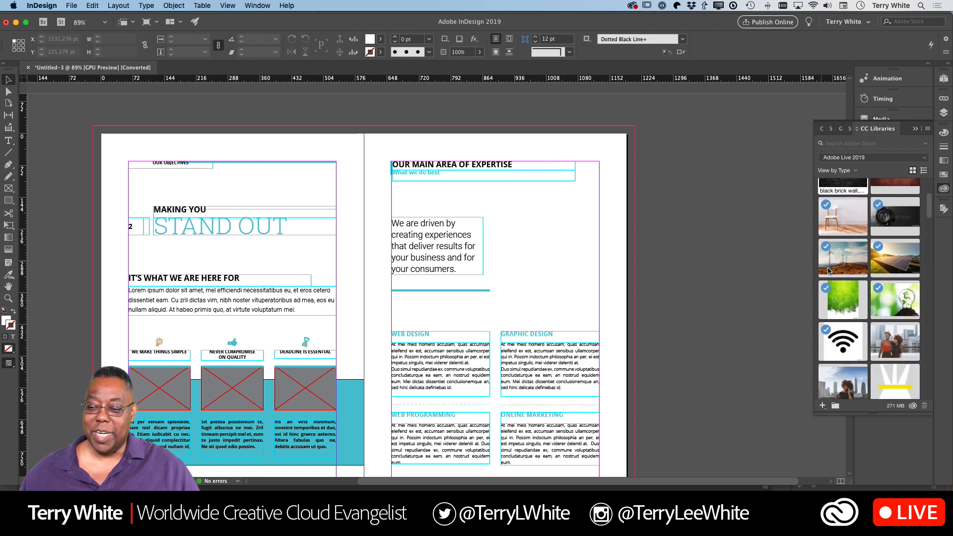
{"action": "scroll", "coordinate": [828, 270], "scroll_direction": "down", "scroll_amount": 12}
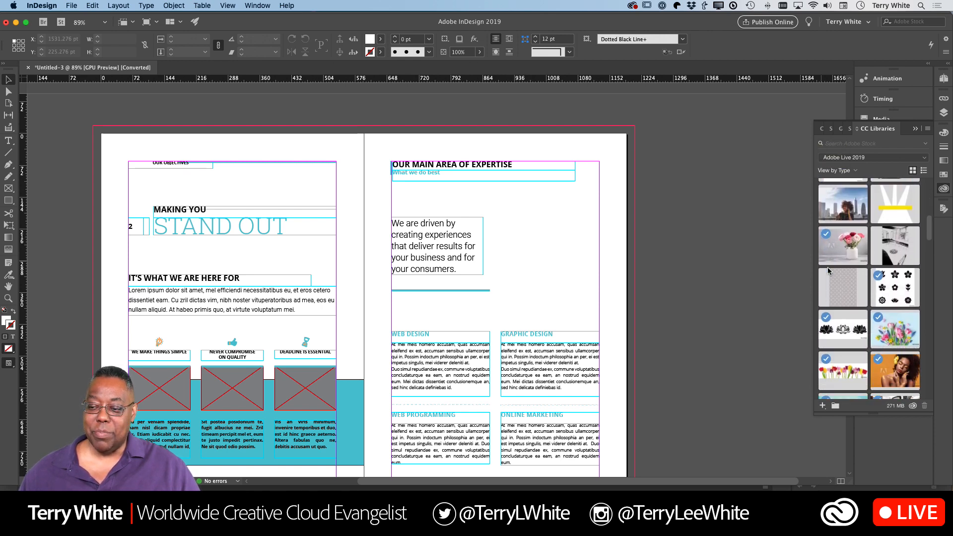
{"action": "scroll", "coordinate": [828, 270], "scroll_direction": "down", "scroll_amount": 12}
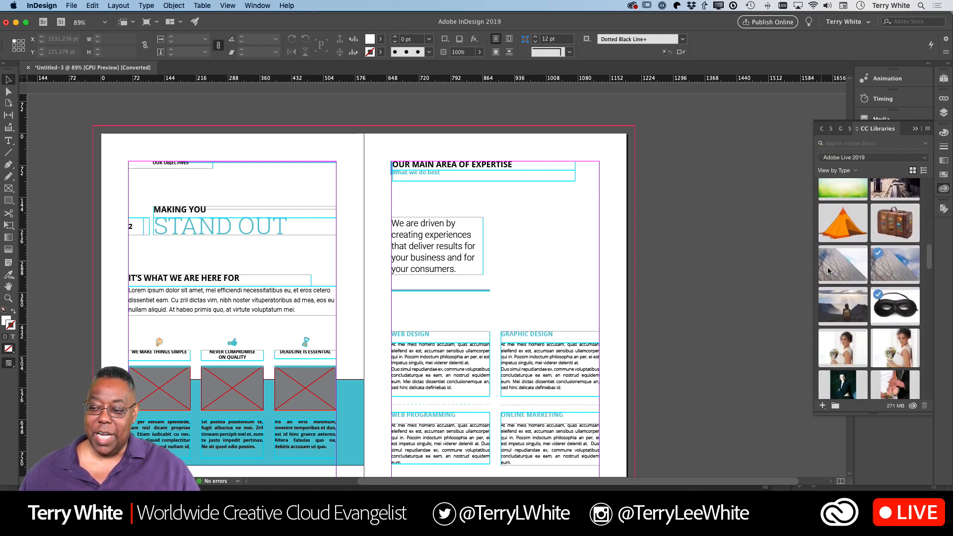
{"action": "scroll", "coordinate": [828, 270], "scroll_direction": "down", "scroll_amount": 12}
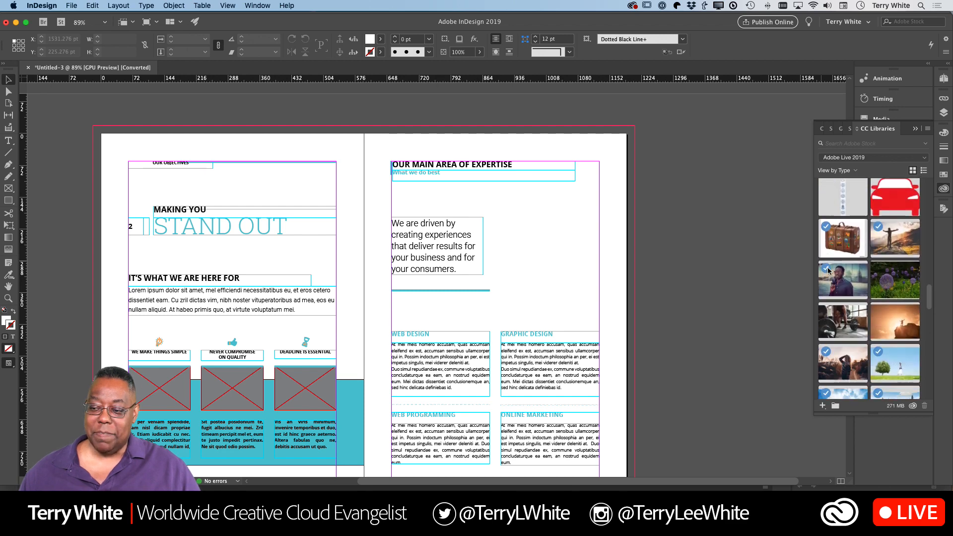
{"action": "scroll", "coordinate": [827, 271], "scroll_direction": "down", "scroll_amount": 12}
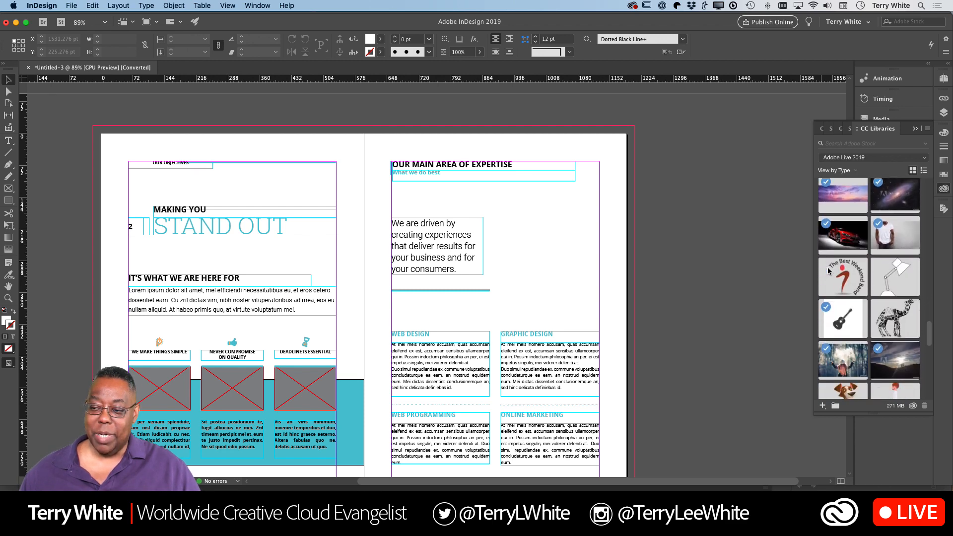
{"action": "scroll", "coordinate": [828, 270], "scroll_direction": "down", "scroll_amount": 2}
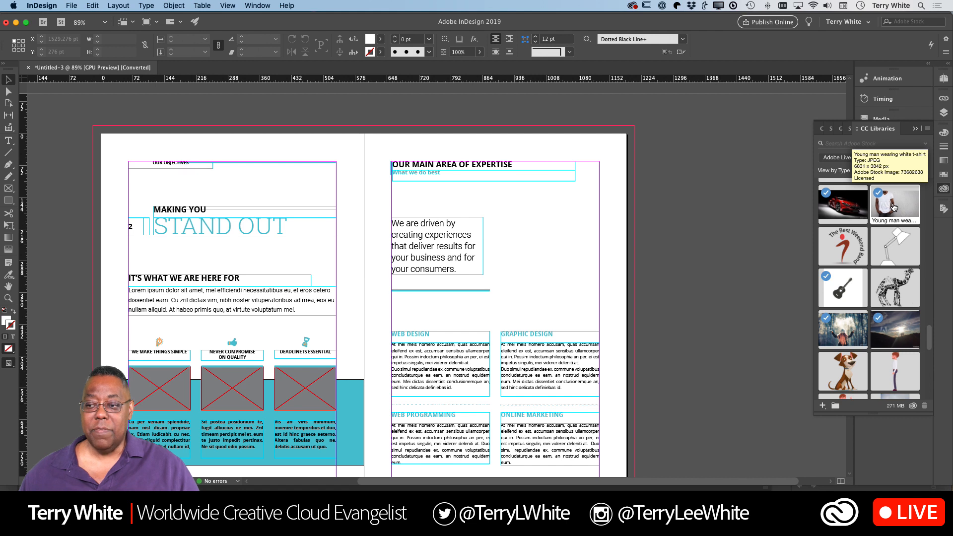
{"action": "left_click_drag", "start_coordinate": [893, 208], "coordinate": [587, 327]}
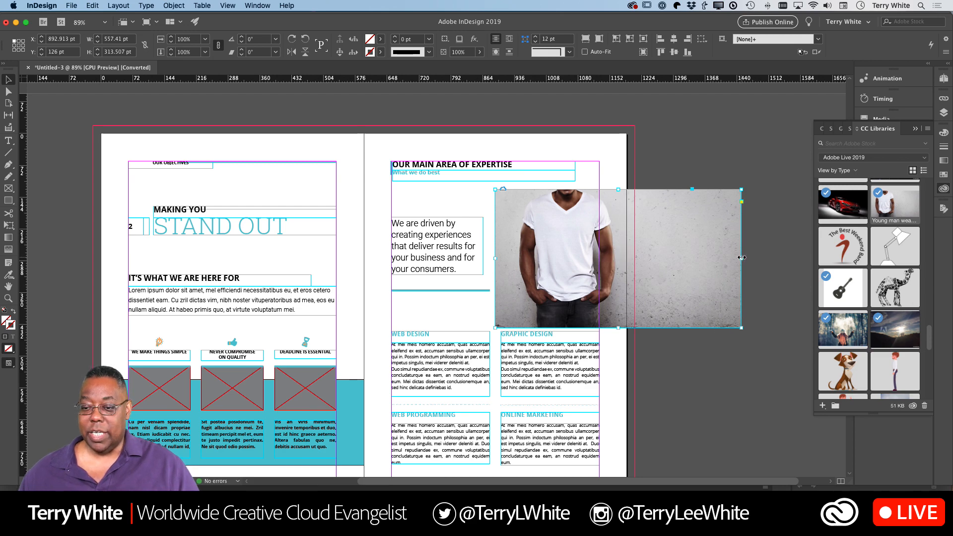
{"action": "left_click_drag", "start_coordinate": [742, 257], "coordinate": [616, 261]}
Try the photo at about 173 by 199 pt over the four service text blocks, then delete it
{"action": "left_click", "coordinate": [670, 276]}
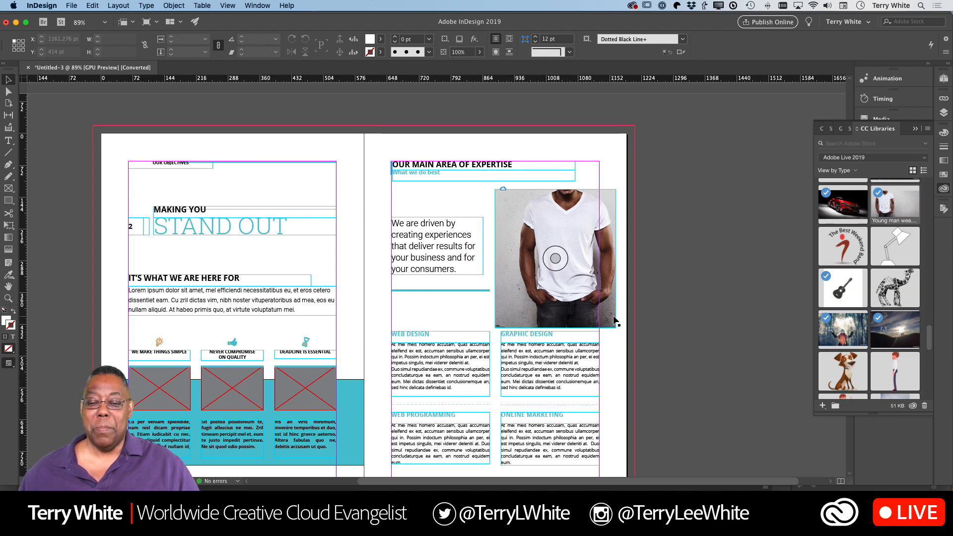
{"action": "left_click", "coordinate": [614, 198]}
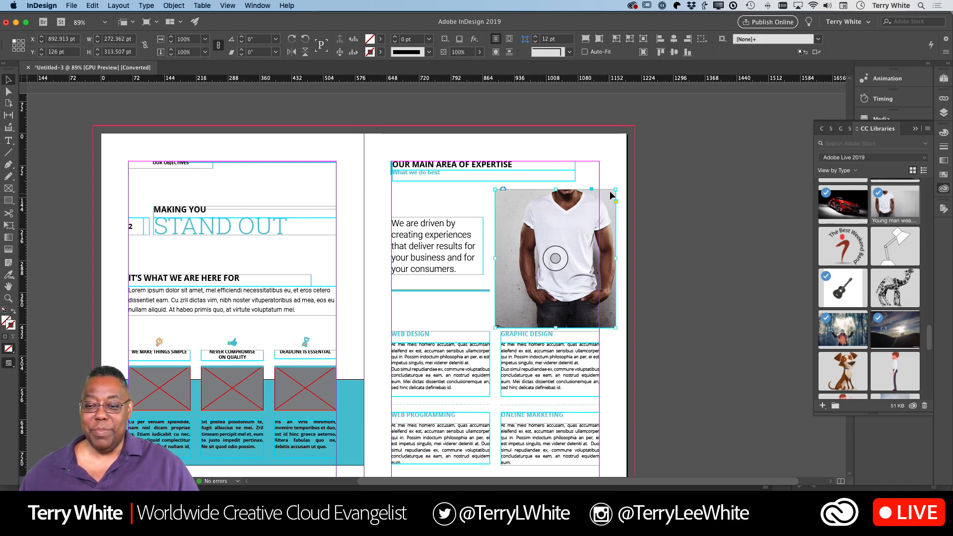
{"action": "left_click_drag", "start_coordinate": [616, 188], "coordinate": [521, 387]}
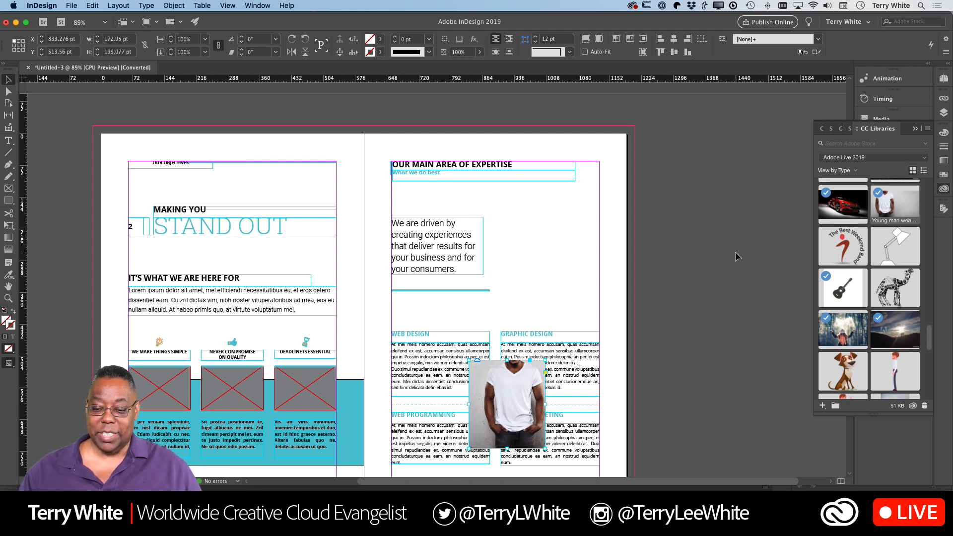
{"action": "key", "text": "Delete"}
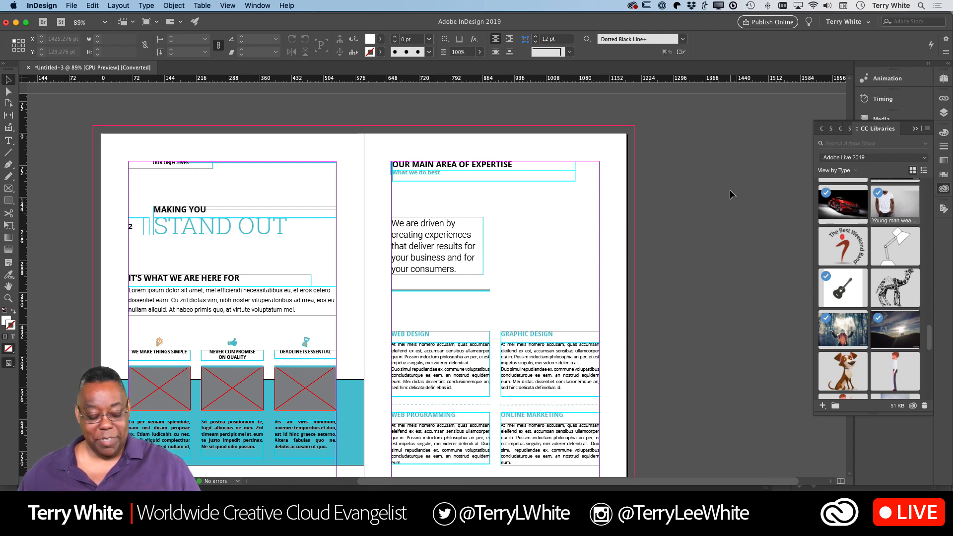
Switch to Photoshop and close the "The Pluralist Logo.jpg" document
{"action": "key", "text": "super+Tab"}
{"action": "key", "text": "super+Tab"}
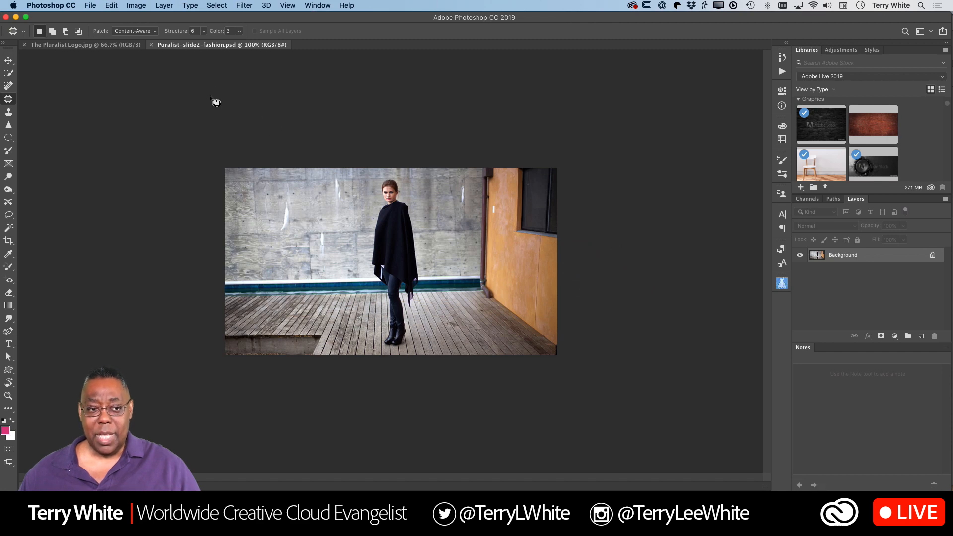
{"action": "left_click", "coordinate": [106, 46]}
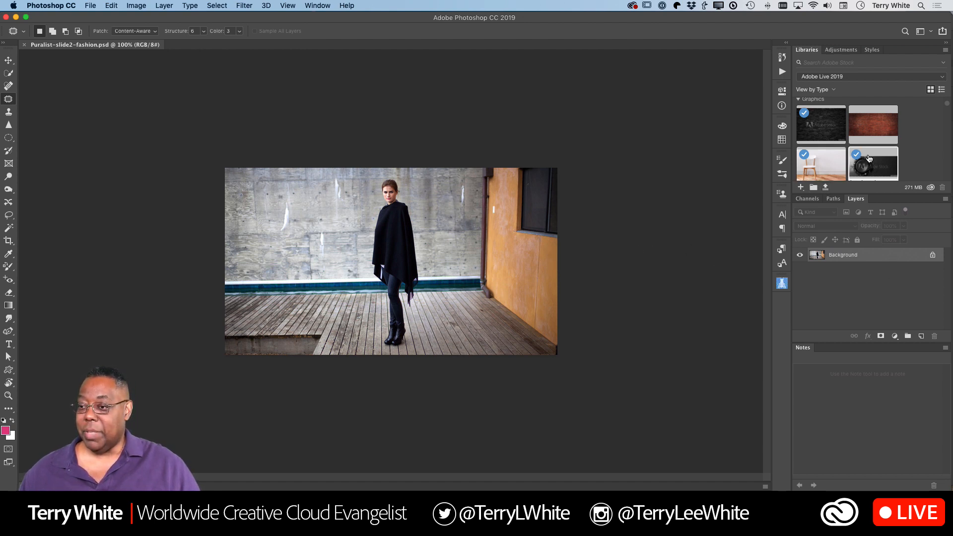
Find "Young man wearing white t-shirt" in the Adobe Live 2019 library and open the photo for editing
{"action": "scroll", "coordinate": [869, 157], "scroll_direction": "down", "scroll_amount": 10}
{"action": "scroll", "coordinate": [869, 158], "scroll_direction": "down", "scroll_amount": 15}
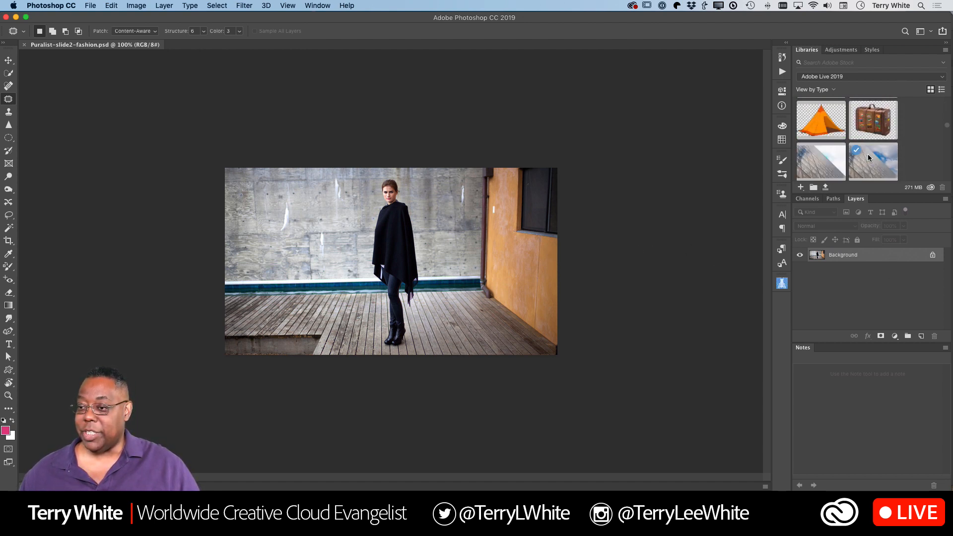
{"action": "scroll", "coordinate": [869, 158], "scroll_direction": "down", "scroll_amount": 15}
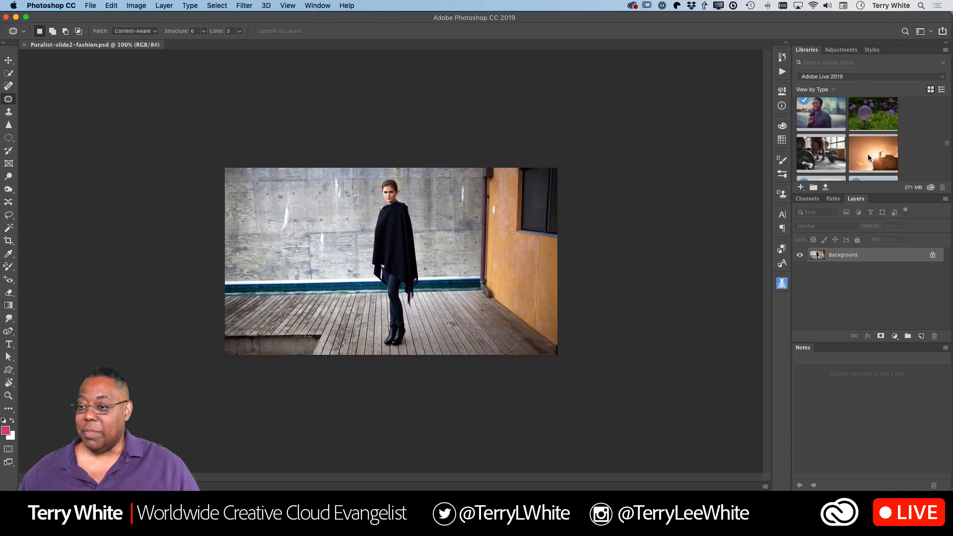
{"action": "scroll", "coordinate": [869, 157], "scroll_direction": "down", "scroll_amount": 3}
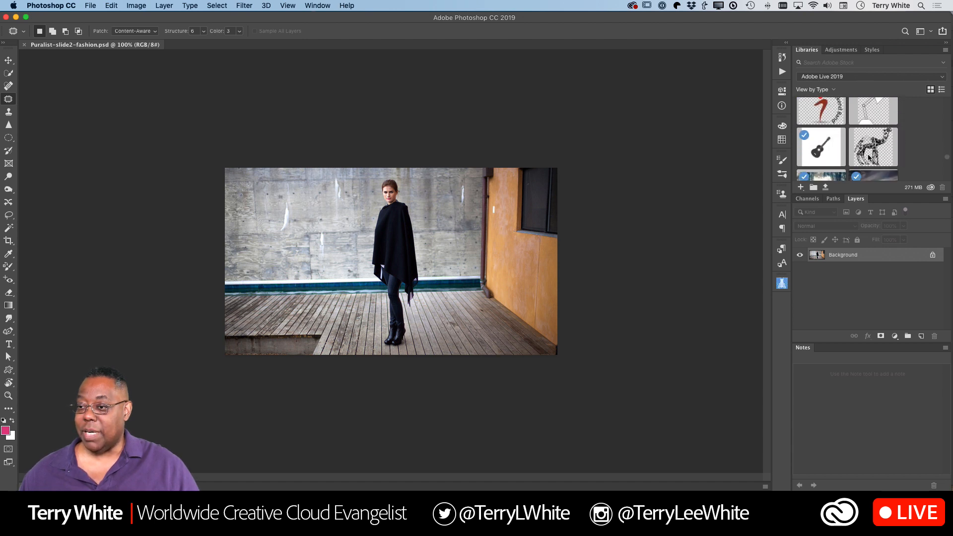
{"action": "scroll", "coordinate": [867, 155], "scroll_direction": "up", "scroll_amount": 6}
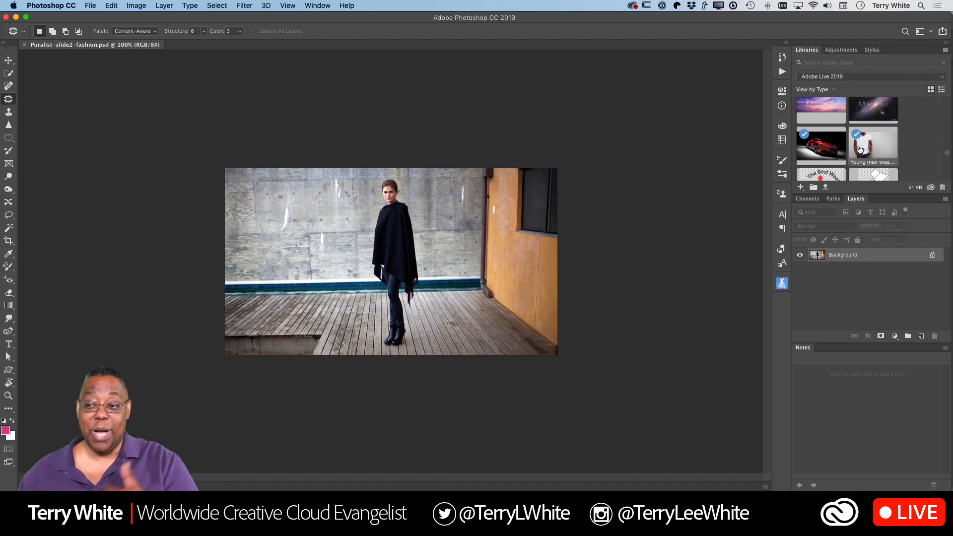
{"action": "double_click", "coordinate": [860, 150]}
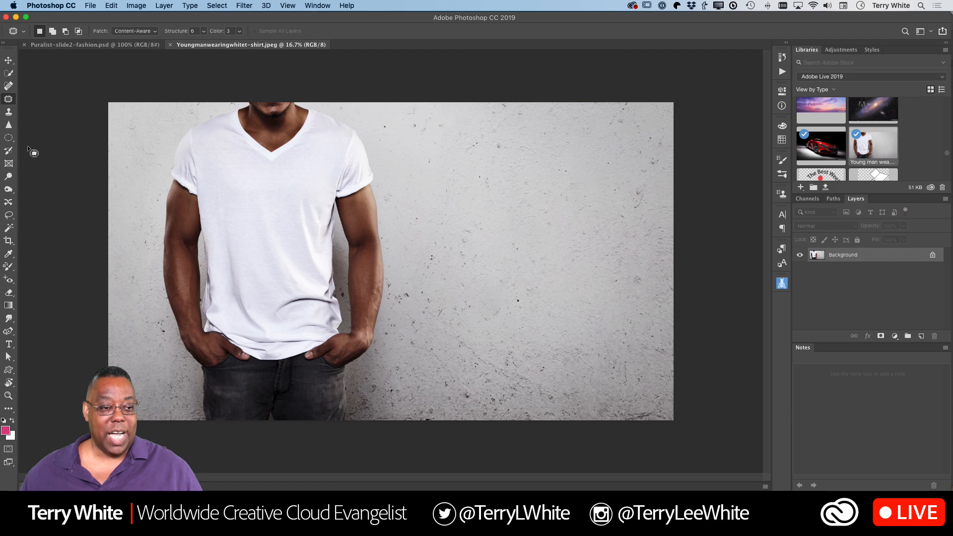
Select the man with Select Subject and subtract the wall gaps between his arms and torso using the Quick Selection tool
{"action": "left_click", "coordinate": [8, 73]}
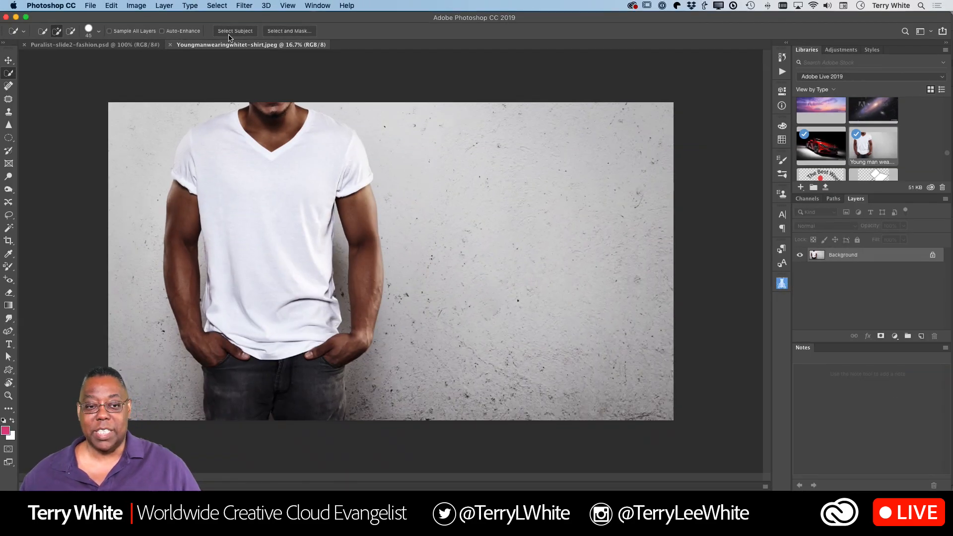
{"action": "left_click", "coordinate": [231, 30]}
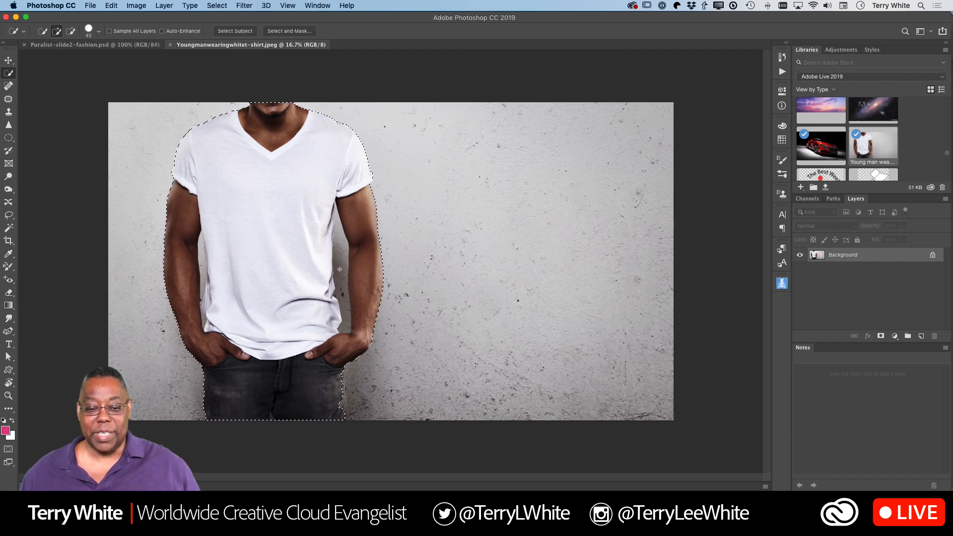
{"action": "key", "text": "alt"}
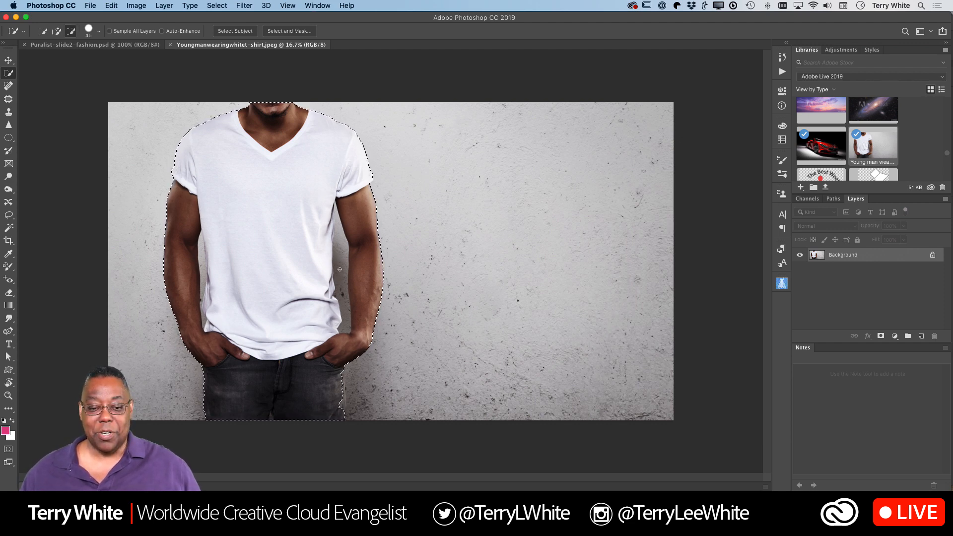
{"action": "left_click", "coordinate": [339, 269], "text": "alt"}
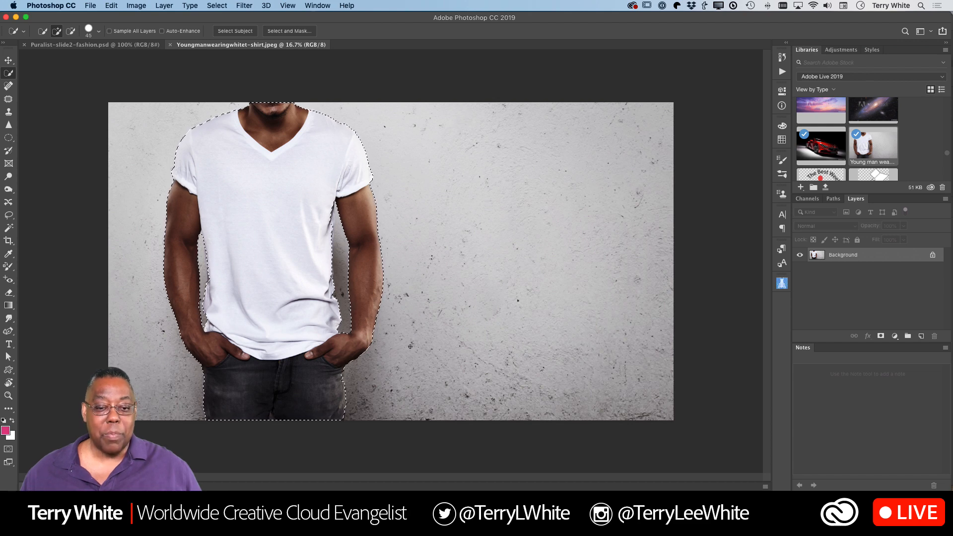
{"action": "key", "text": "alt"}
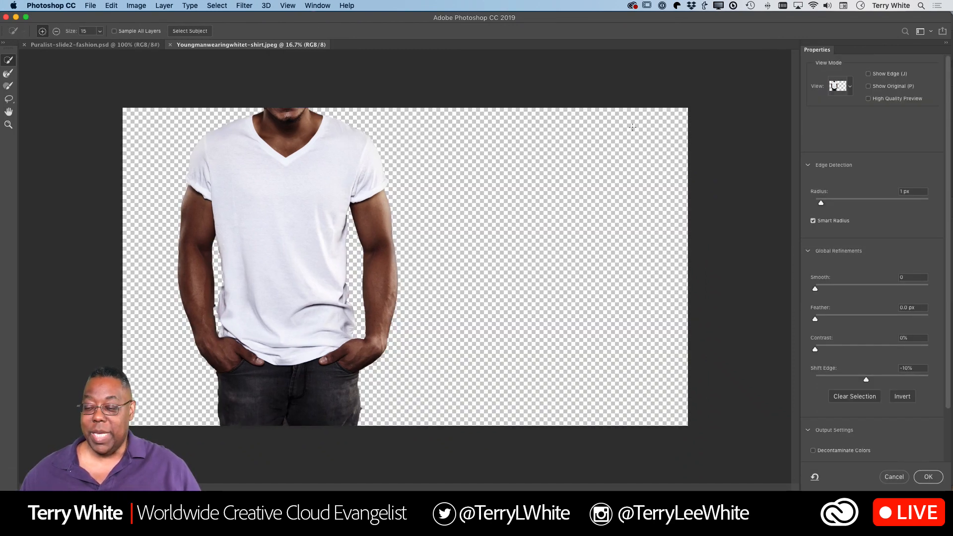
Preview the man's selection in the On Black, On White, Black & White and On Layers views
{"action": "left_click", "coordinate": [847, 91]}
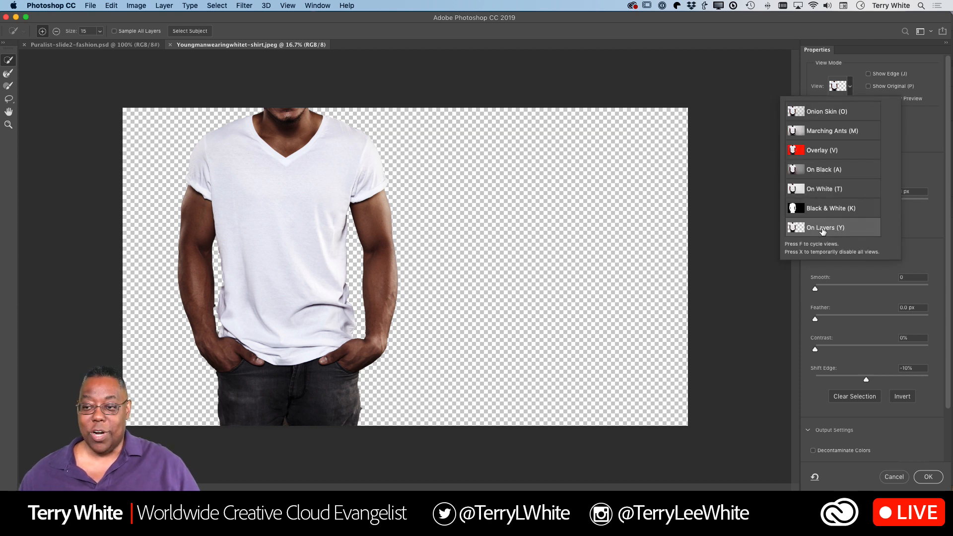
{"action": "left_click", "coordinate": [818, 172]}
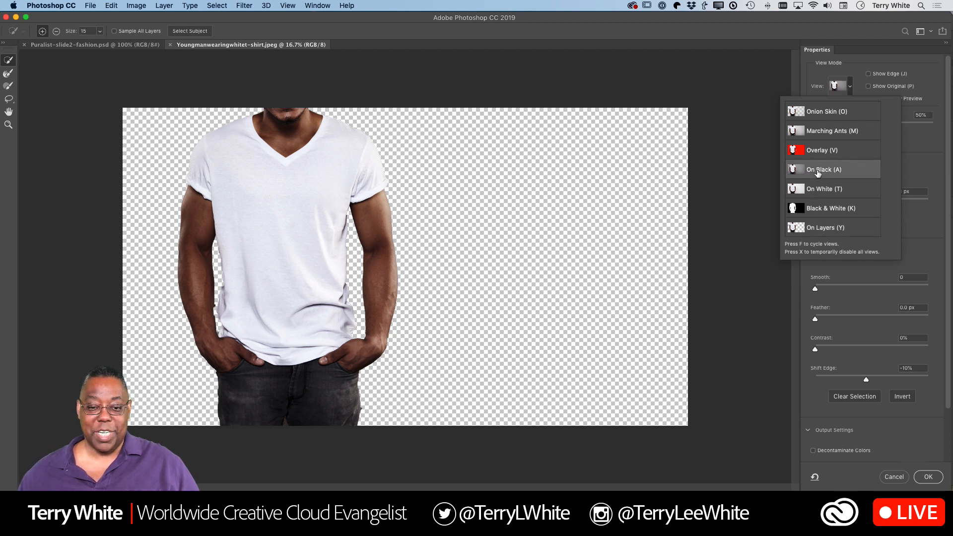
{"action": "left_click", "coordinate": [820, 191]}
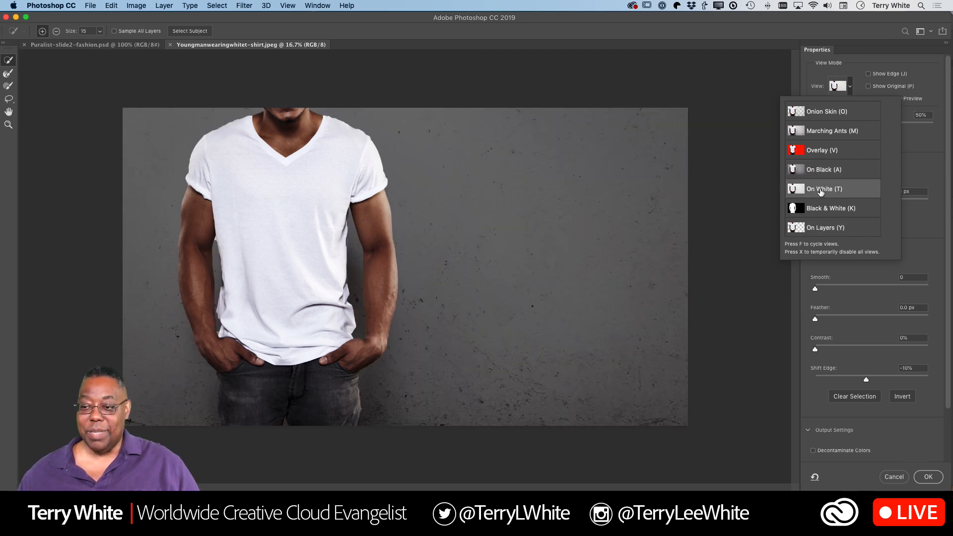
{"action": "left_click", "coordinate": [824, 210]}
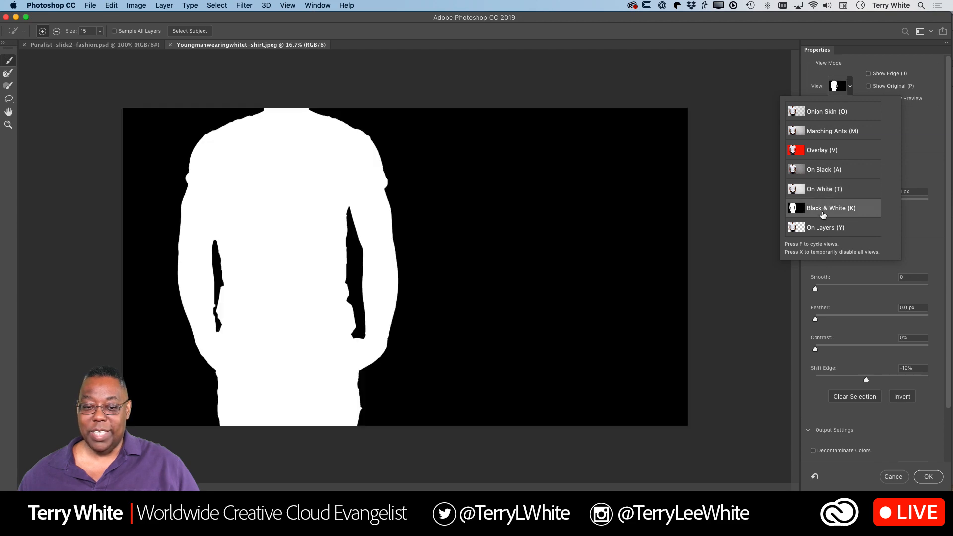
{"action": "left_click", "coordinate": [824, 228]}
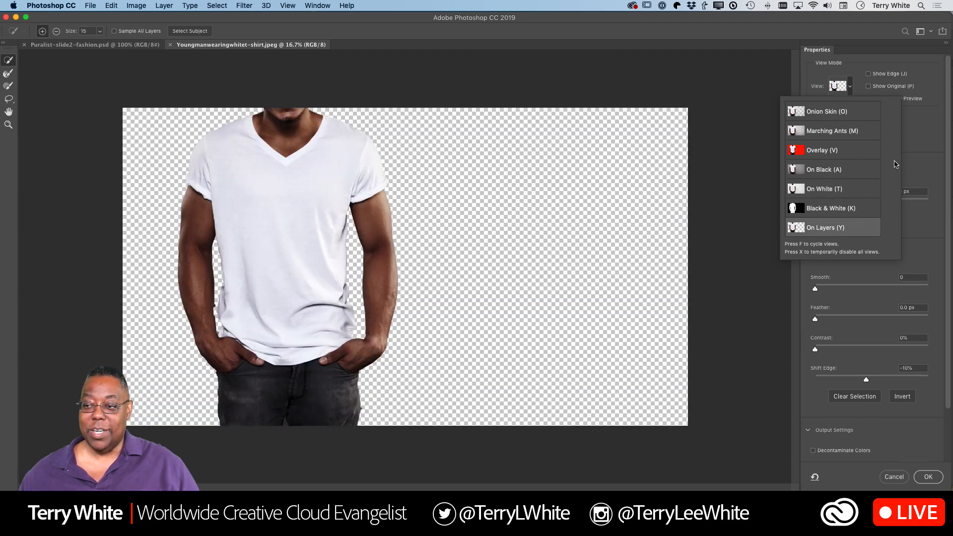
{"action": "left_click", "coordinate": [923, 154]}
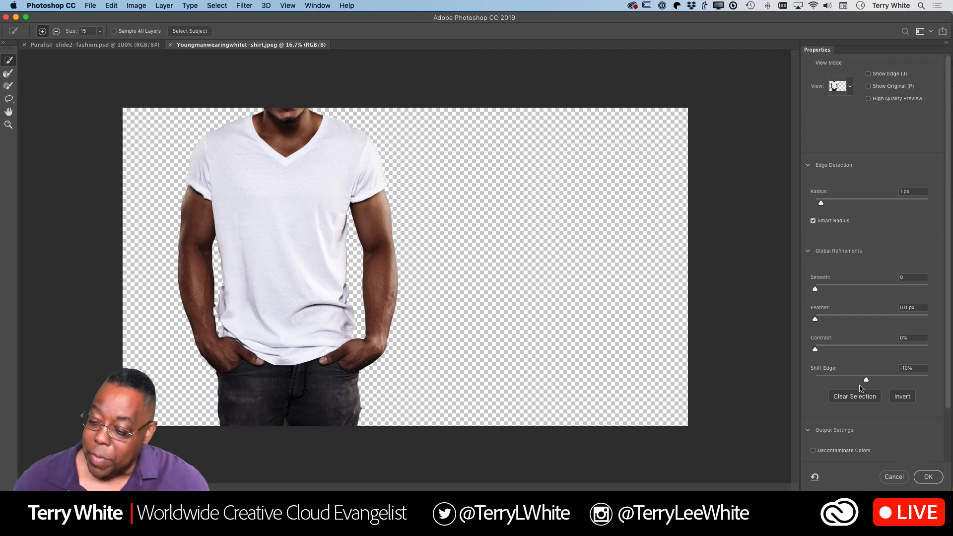
Output the selection to a new layer with layer mask, and compare the cutout with the original background by switching layer visibility
{"action": "scroll", "coordinate": [861, 388], "scroll_direction": "down", "scroll_amount": 3}
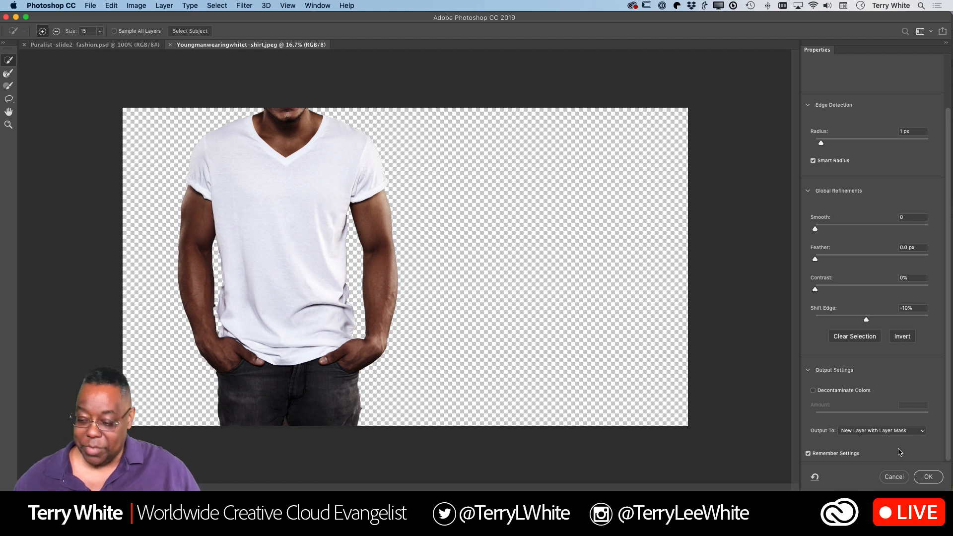
{"action": "left_click", "coordinate": [928, 477]}
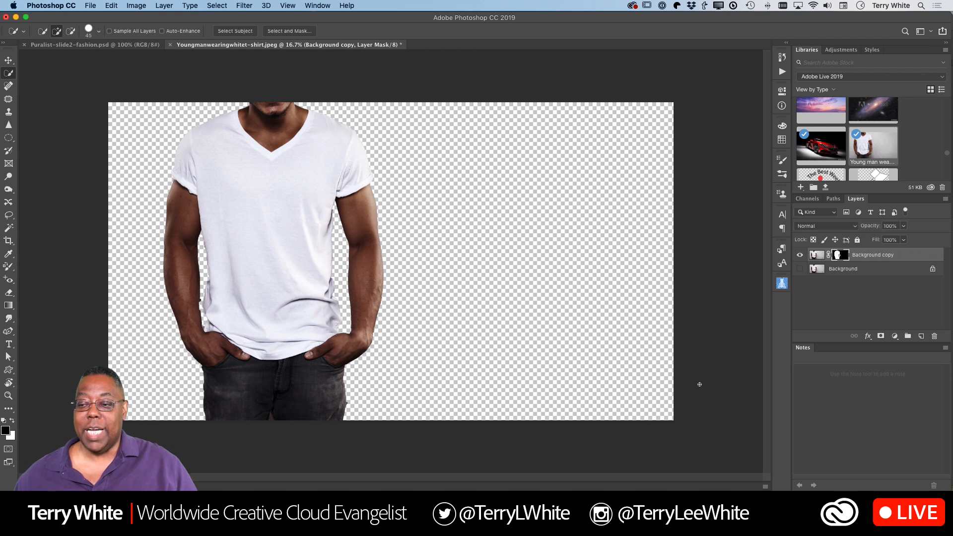
{"action": "left_click", "coordinate": [799, 255]}
{"action": "left_click", "coordinate": [801, 268]}
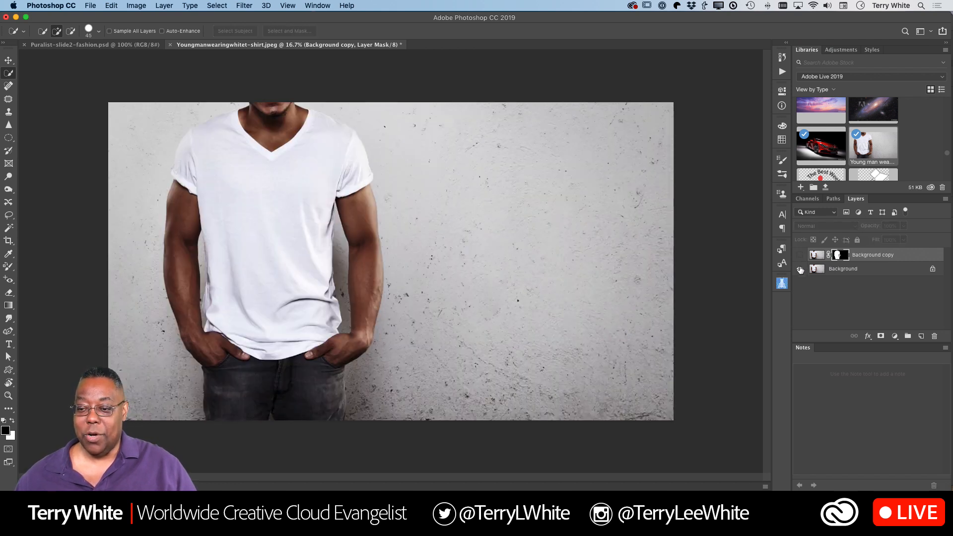
{"action": "left_click", "coordinate": [800, 268]}
{"action": "left_click", "coordinate": [800, 255]}
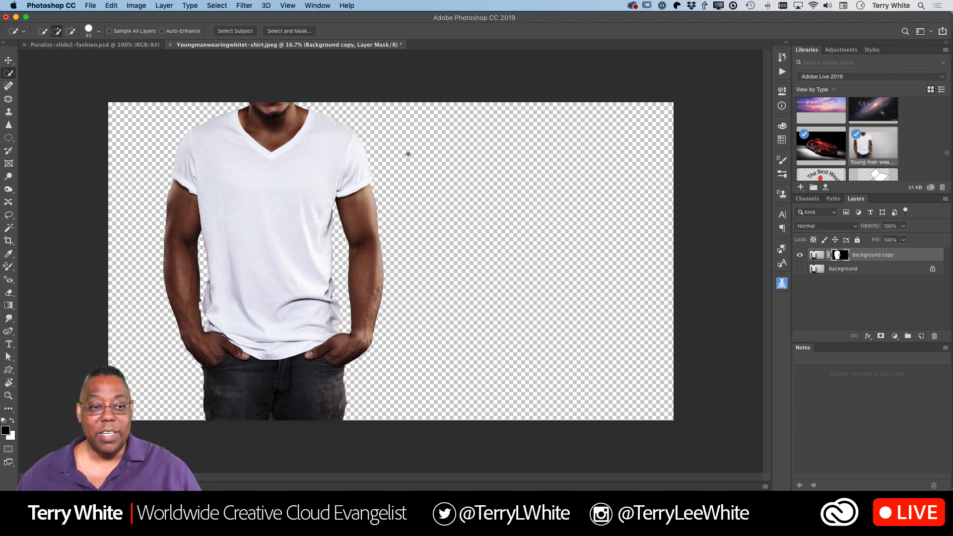
Save the cutout in Photoshop format as Youngmanwearingwhitet-shirt.psd in the Adobe InDesign CC folder and close the document
{"action": "left_click", "coordinate": [90, 6]}
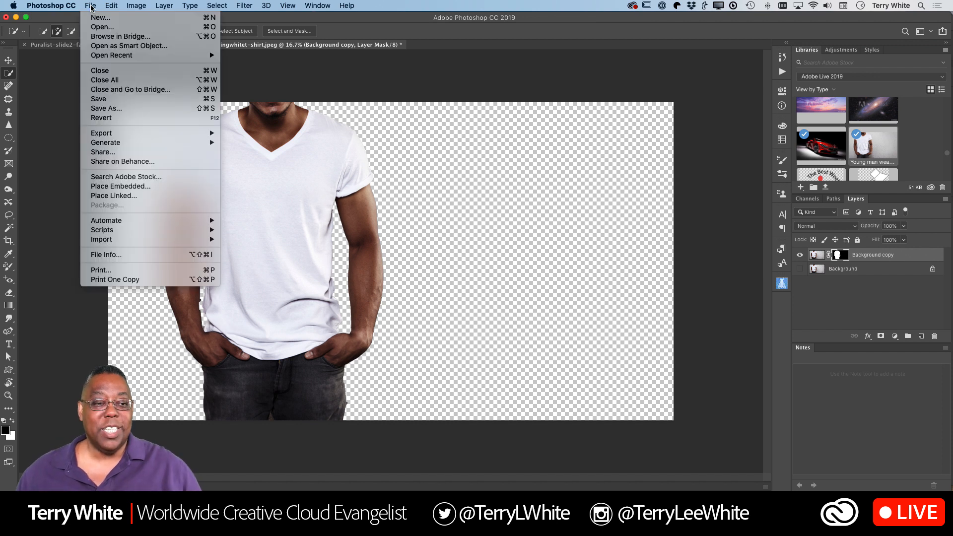
{"action": "left_click", "coordinate": [118, 110]}
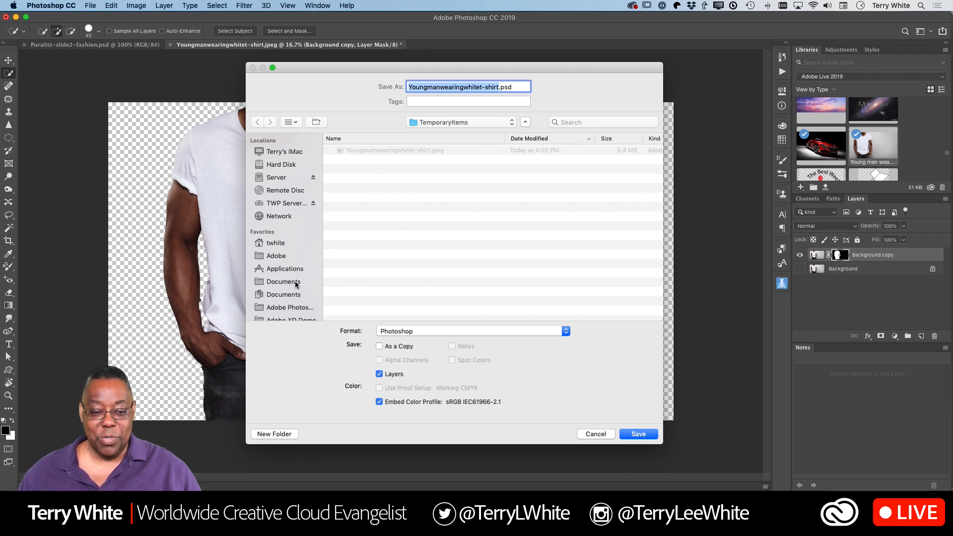
{"action": "scroll", "coordinate": [296, 284], "scroll_direction": "down", "scroll_amount": 3}
{"action": "left_click", "coordinate": [477, 125]}
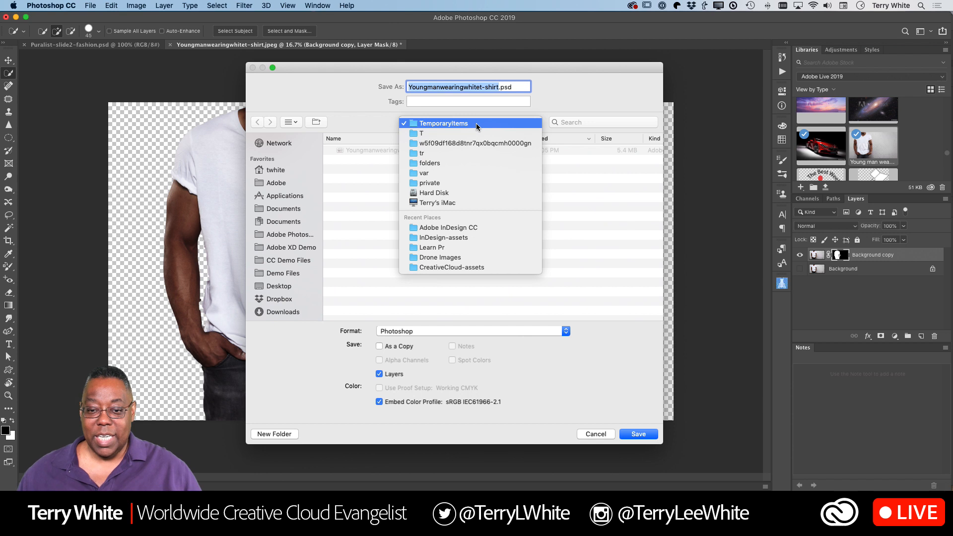
{"action": "left_click", "coordinate": [472, 228]}
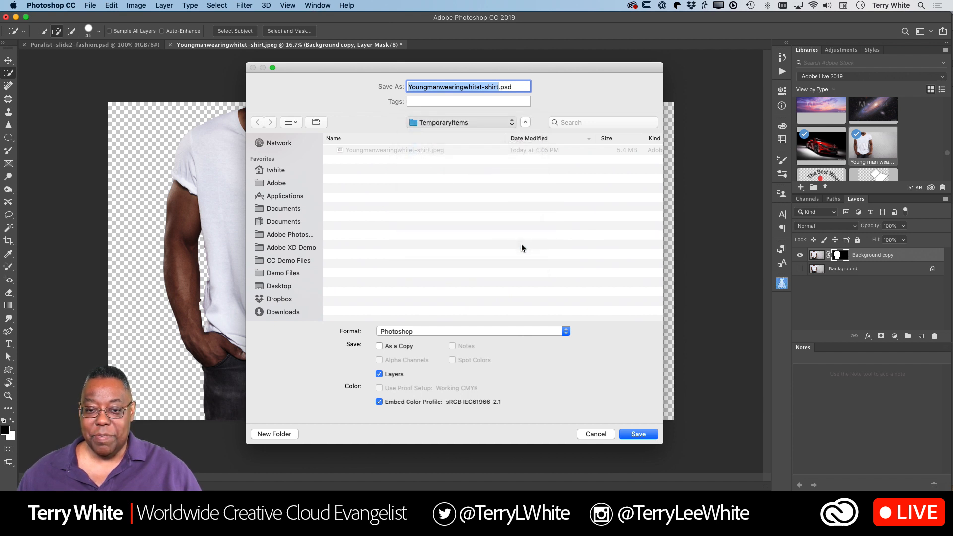
{"action": "left_click", "coordinate": [647, 435]}
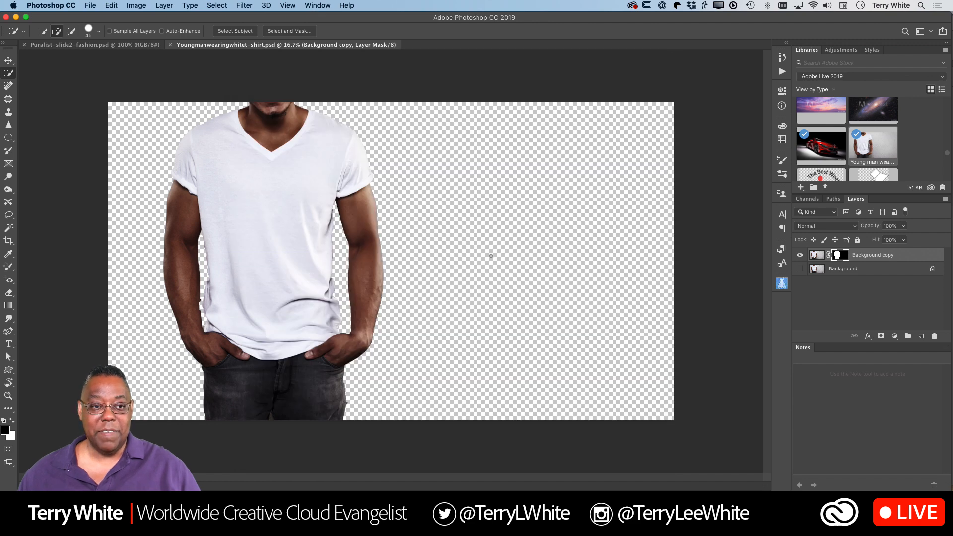
{"action": "key", "text": "super+w"}
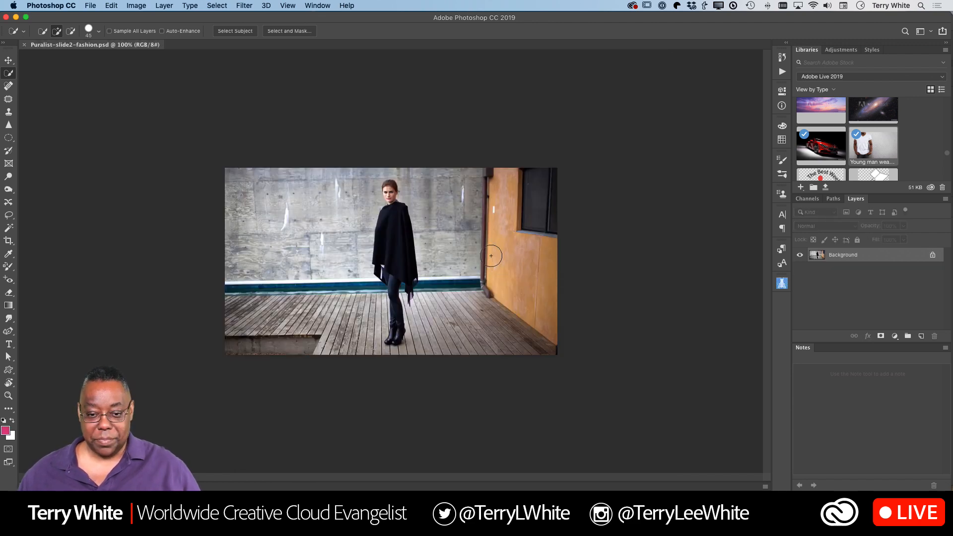
Switch to InDesign and place Youngmanwearingwhitet-shirt.psd over the four service text blocks, scaled to about 211 by 279 pt
{"action": "key", "text": "super+Tab"}
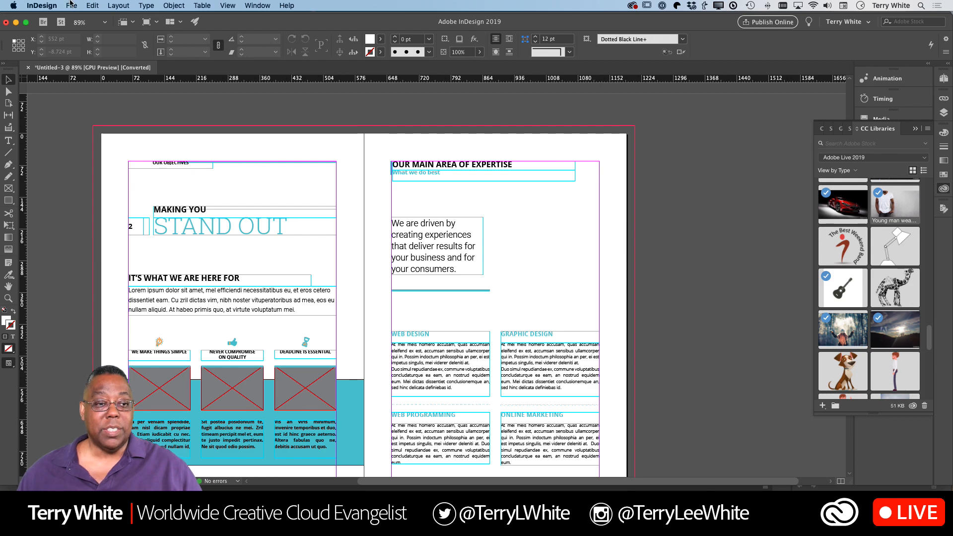
{"action": "left_click", "coordinate": [71, 5]}
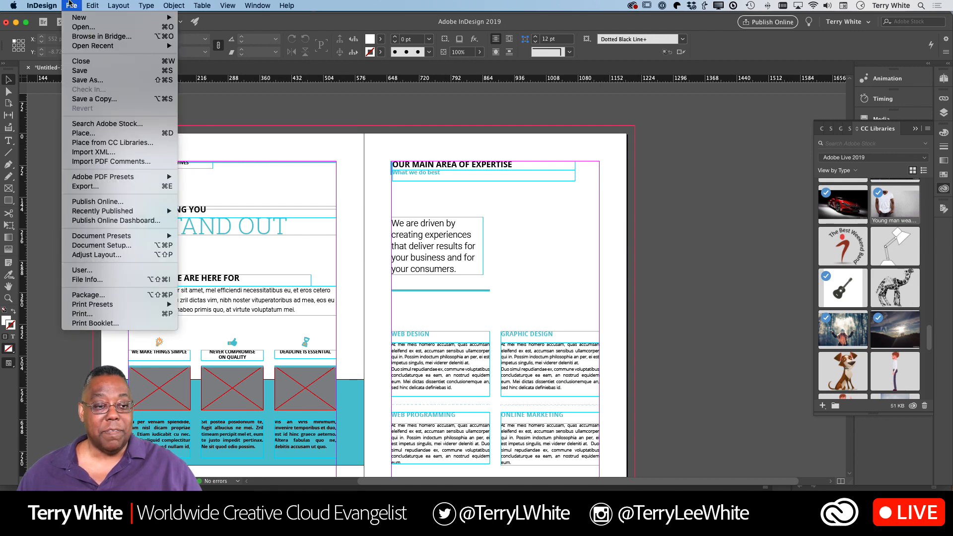
{"action": "left_click", "coordinate": [92, 133]}
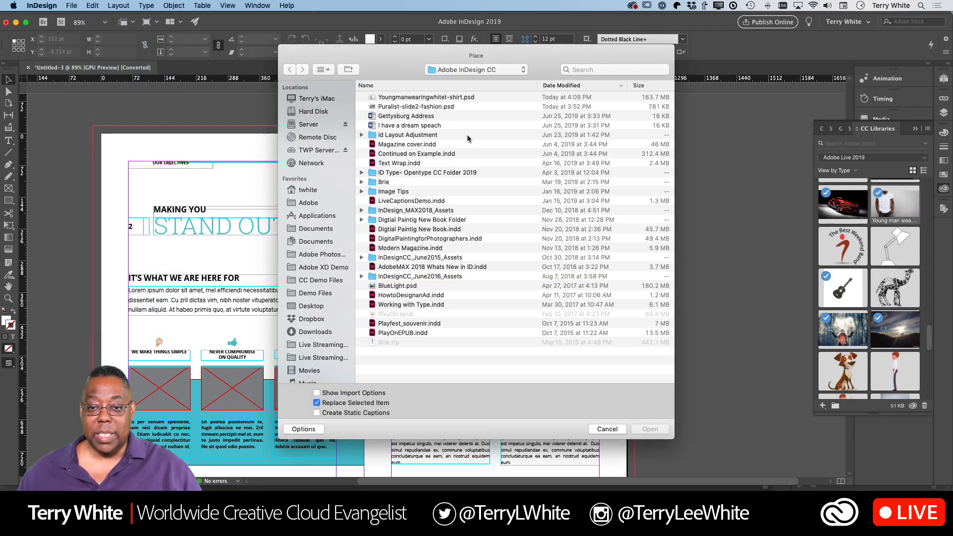
{"action": "left_click", "coordinate": [424, 98]}
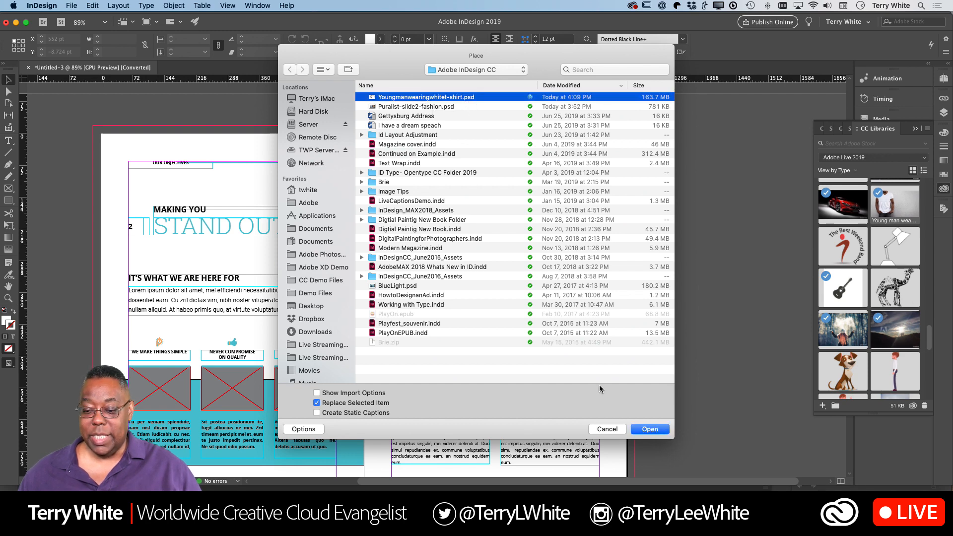
{"action": "left_click", "coordinate": [651, 430]}
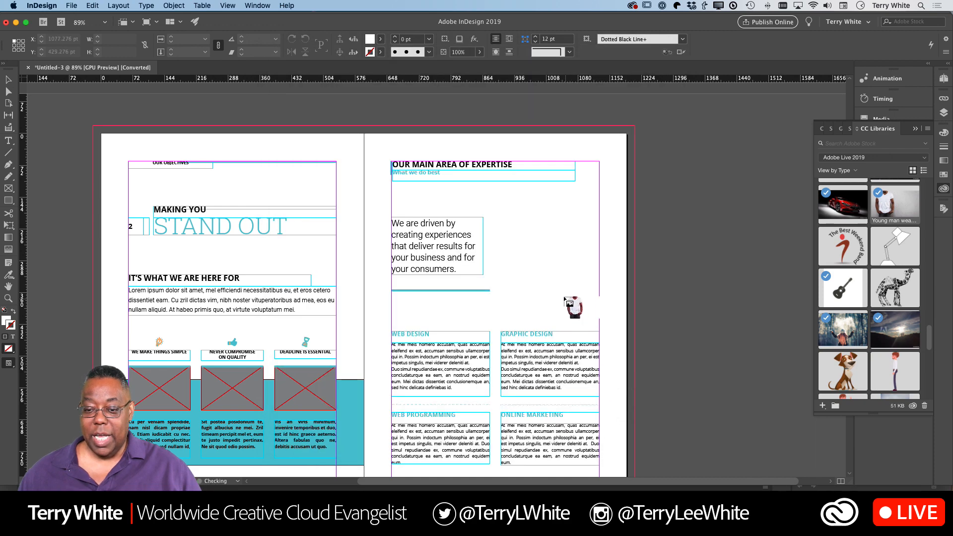
{"action": "left_click", "coordinate": [441, 321]}
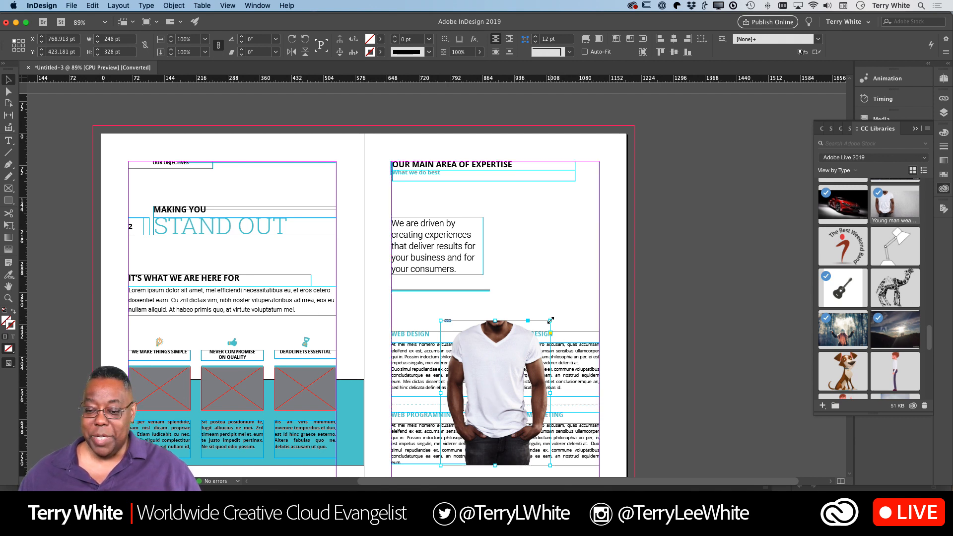
{"action": "left_click_drag", "start_coordinate": [550, 320], "coordinate": [541, 331]}
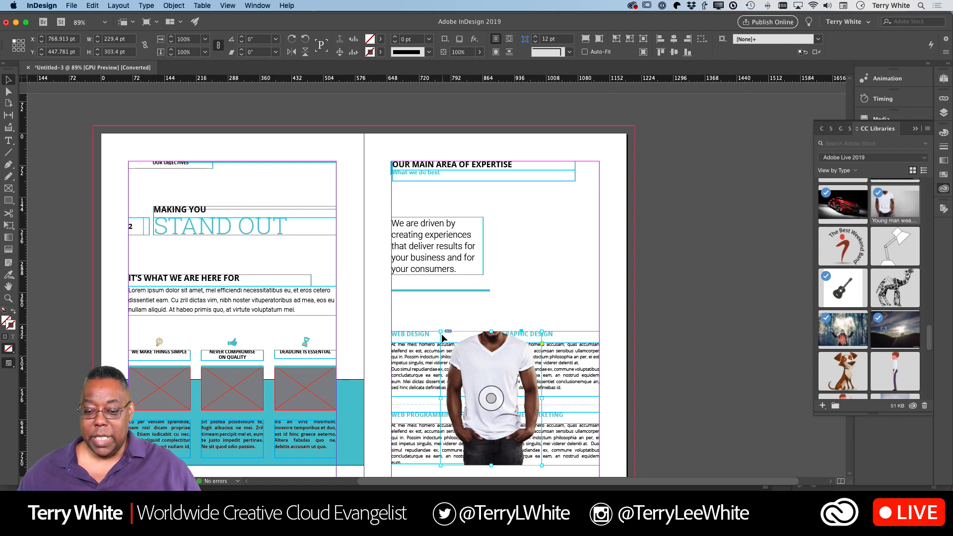
{"action": "left_click_drag", "start_coordinate": [542, 331], "coordinate": [536, 343]}
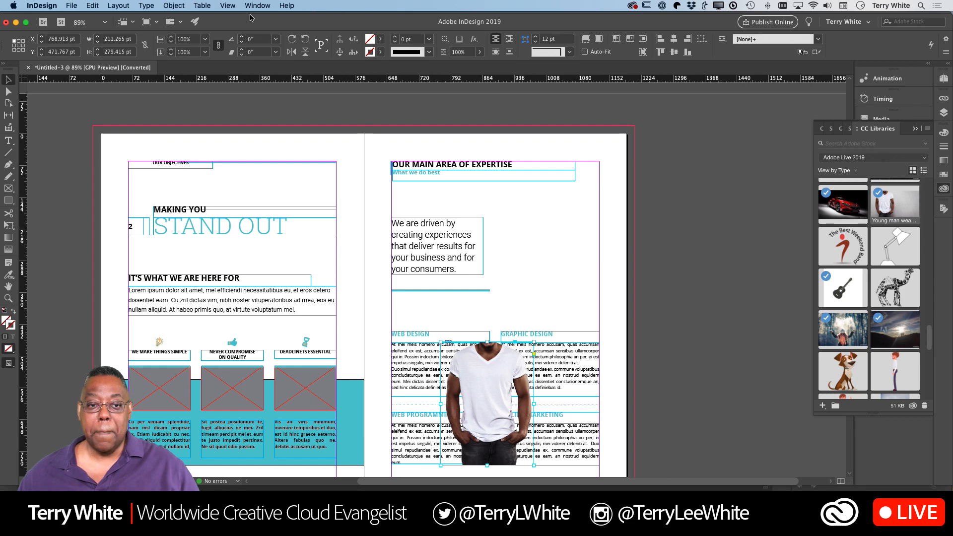
Apply a text wrap around the object shape to the placed photo of the man
{"action": "left_click", "coordinate": [255, 5]}
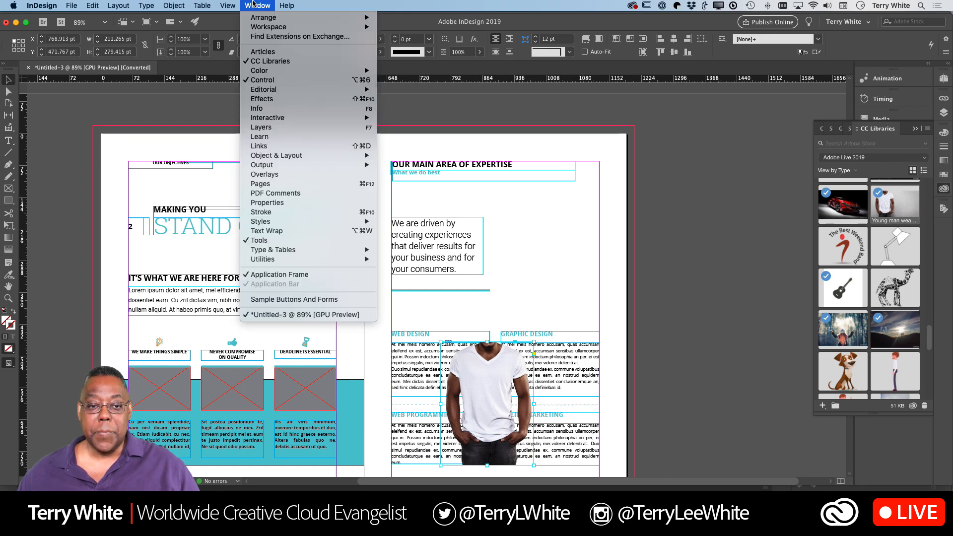
{"action": "left_click", "coordinate": [350, 232]}
{"action": "left_click_drag", "start_coordinate": [763, 279], "coordinate": [566, 148]}
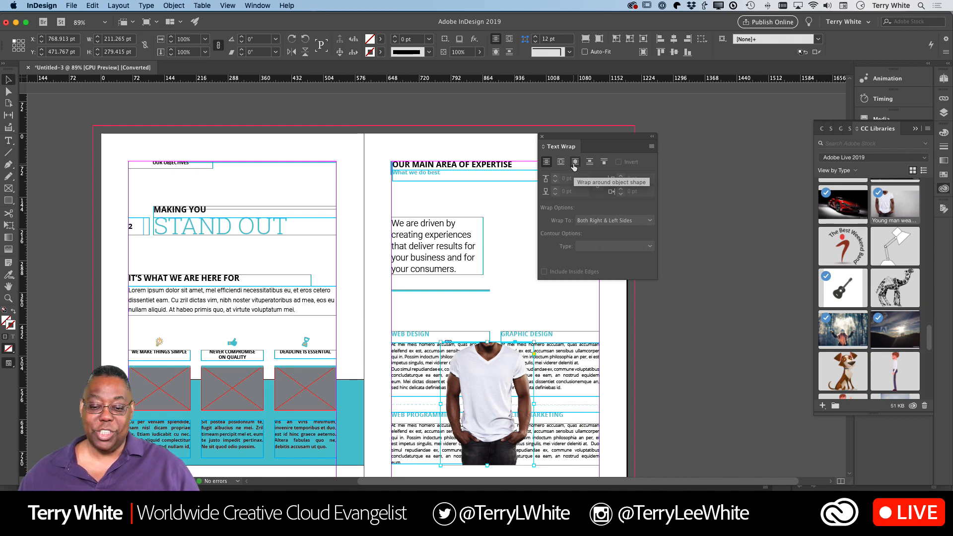
{"action": "left_click", "coordinate": [574, 163]}
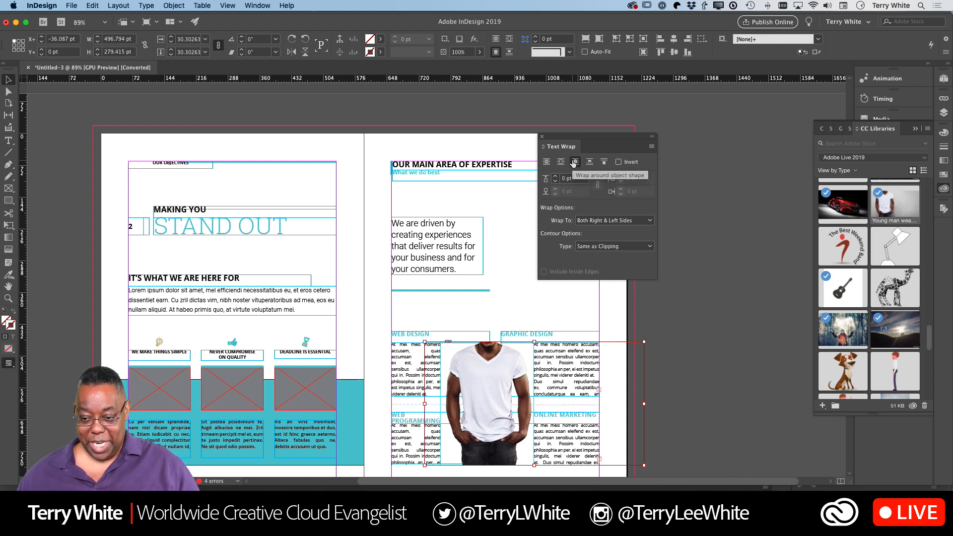
Try Detect Edges as the wrap's contour type, settle on Alpha Channel with Transparency, and deselect the photo
{"action": "left_click", "coordinate": [601, 247]}
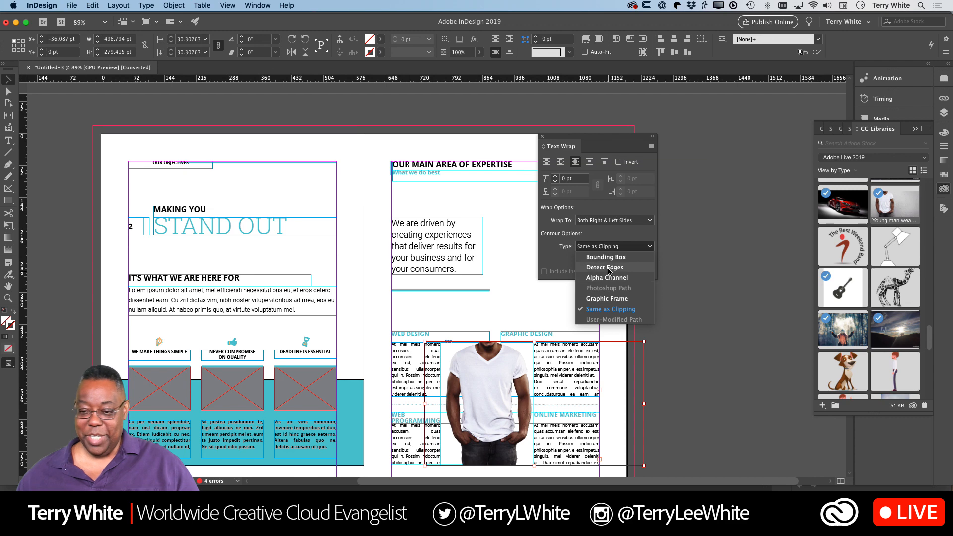
{"action": "left_click", "coordinate": [607, 268]}
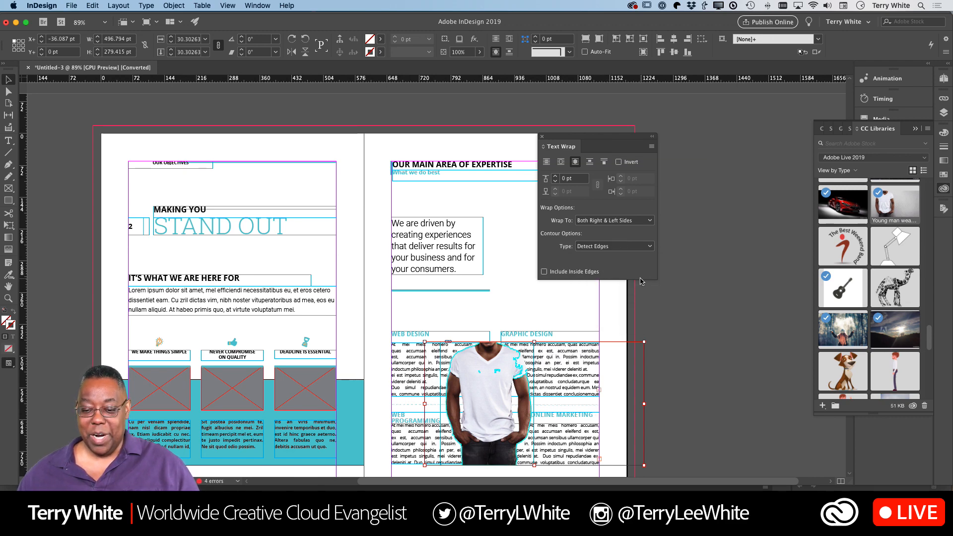
{"action": "left_click", "coordinate": [602, 246]}
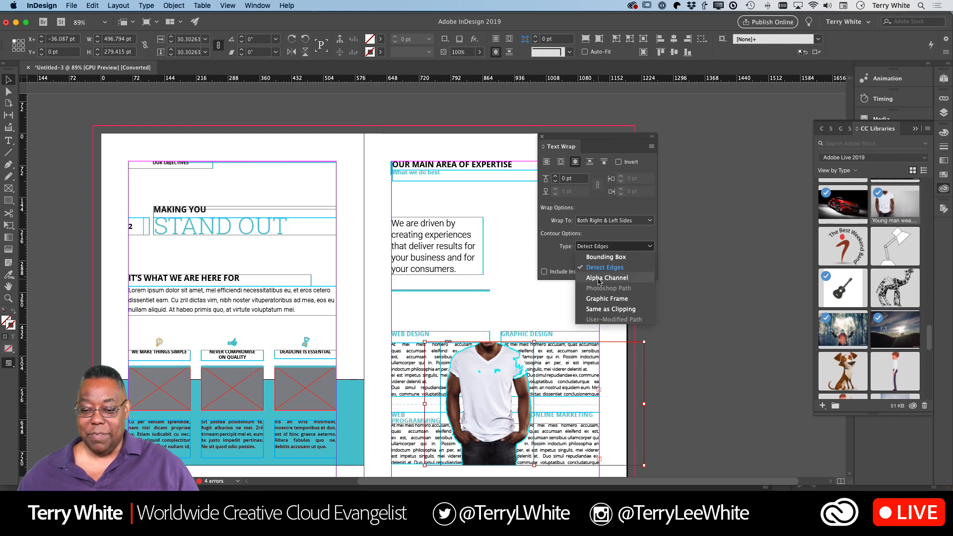
{"action": "left_click", "coordinate": [599, 279]}
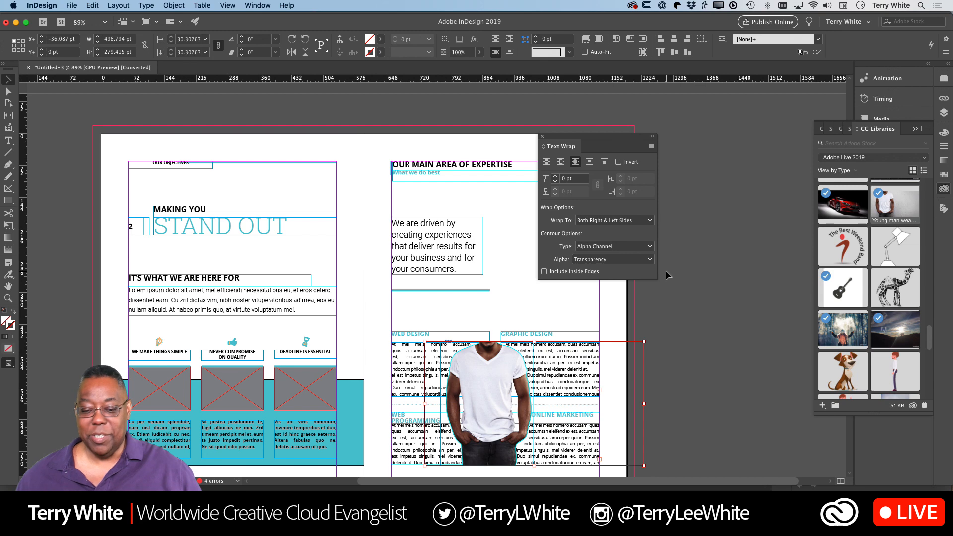
{"action": "left_click", "coordinate": [678, 286]}
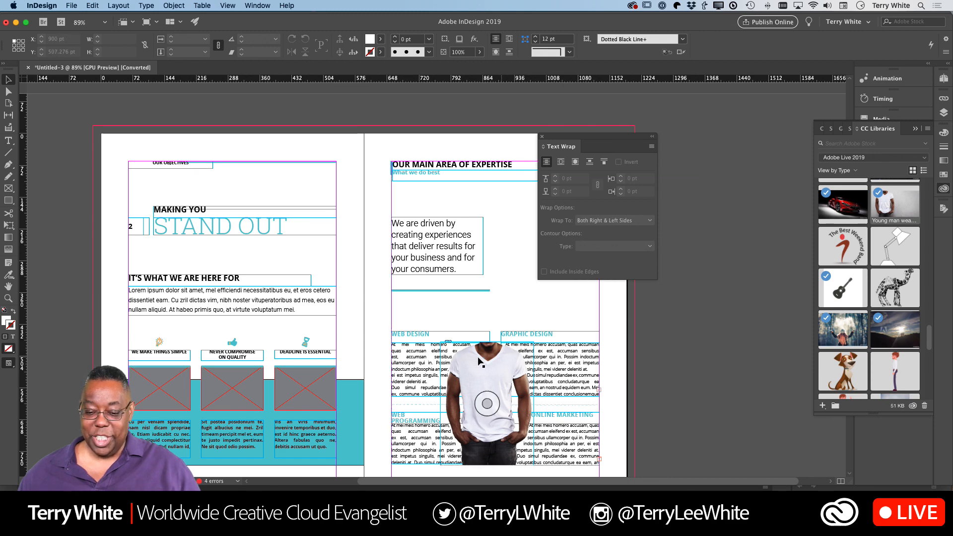
Left-align the body paragraphs under the Web Design heading
{"action": "left_click", "coordinate": [421, 363]}
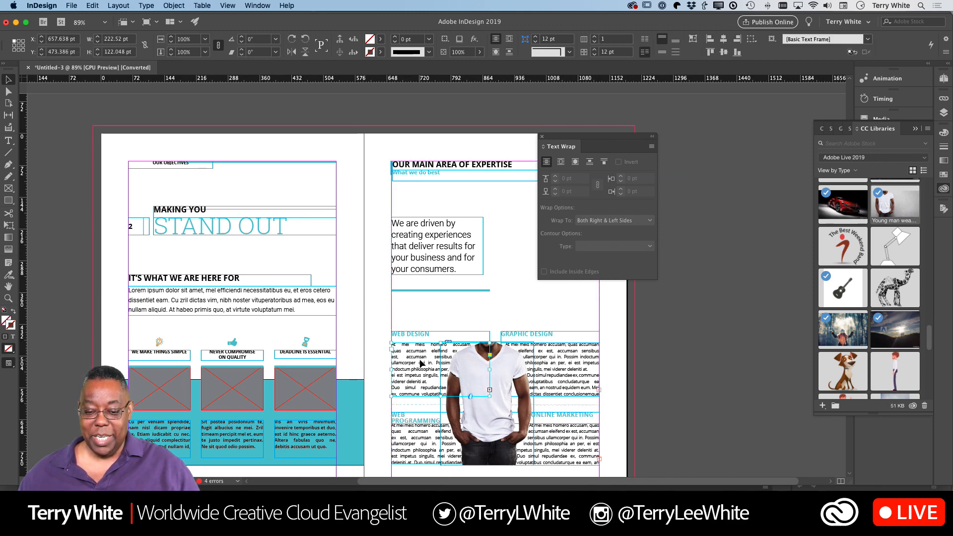
{"action": "double_click", "coordinate": [418, 364]}
{"action": "left_click_drag", "start_coordinate": [416, 351], "coordinate": [428, 383]}
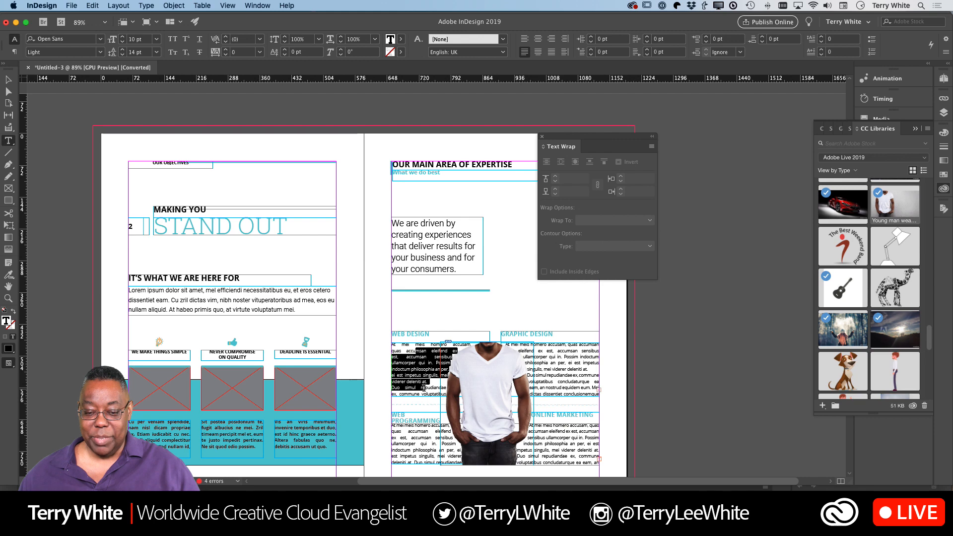
{"action": "left_click", "coordinate": [524, 39]}
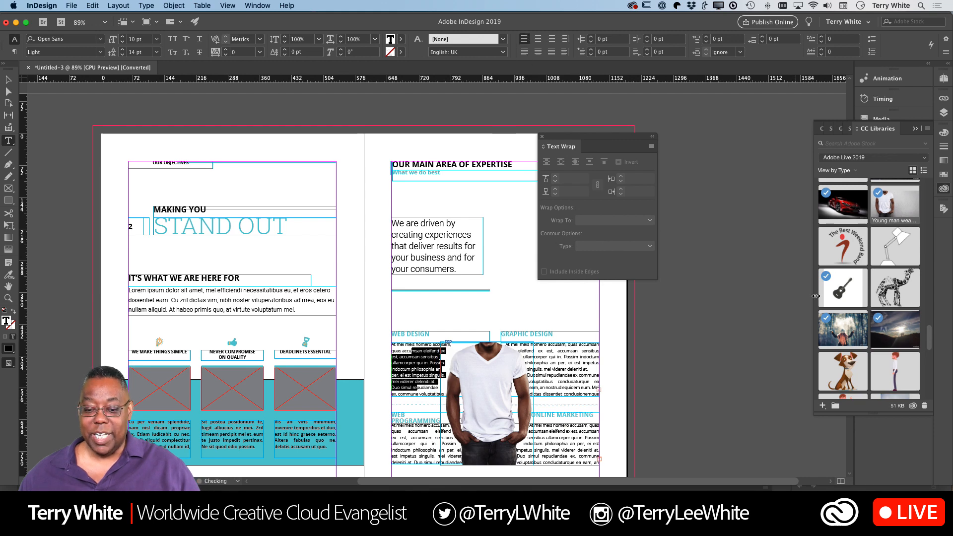
Nudge the placed photo of the man slightly left within the service text, and move the Text Wrap panel off the page
{"action": "left_click", "coordinate": [742, 366]}
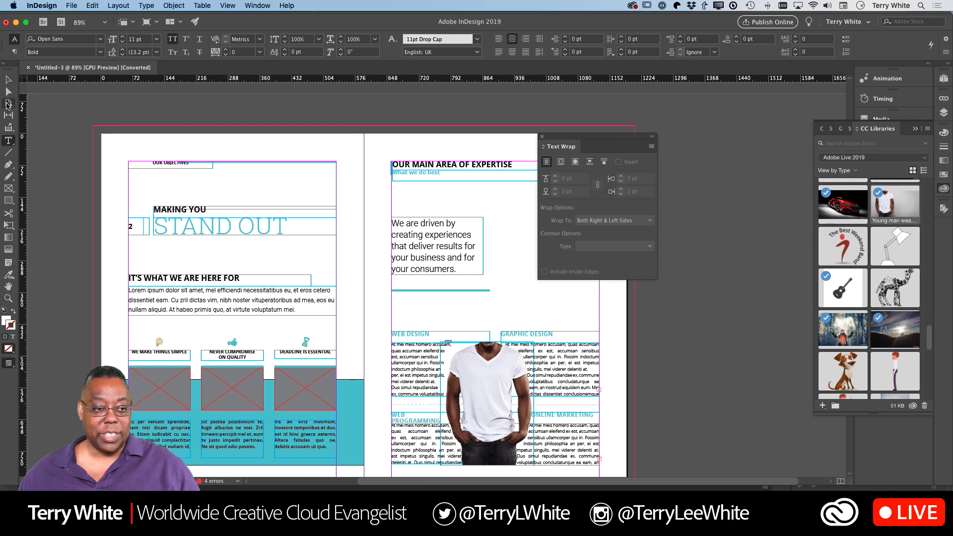
{"action": "left_click", "coordinate": [7, 74]}
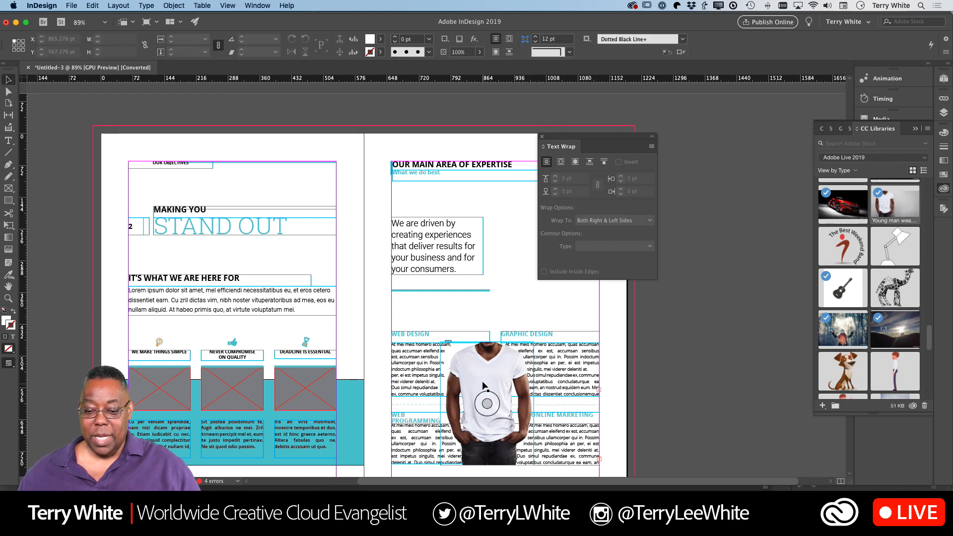
{"action": "mouse_move", "coordinate": [484, 385]}
{"action": "left_mouse_down"}
{"action": "mouse_move", "coordinate": [500, 385]}
{"action": "mouse_move", "coordinate": [480, 386]}
{"action": "left_mouse_up"}
{"action": "left_click", "coordinate": [678, 330]}
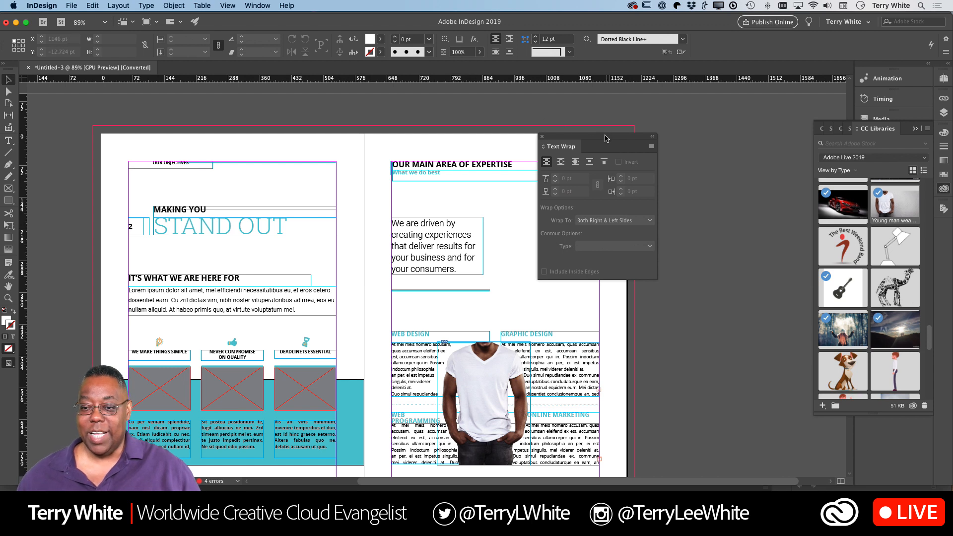
{"action": "left_click_drag", "start_coordinate": [604, 140], "coordinate": [737, 145]}
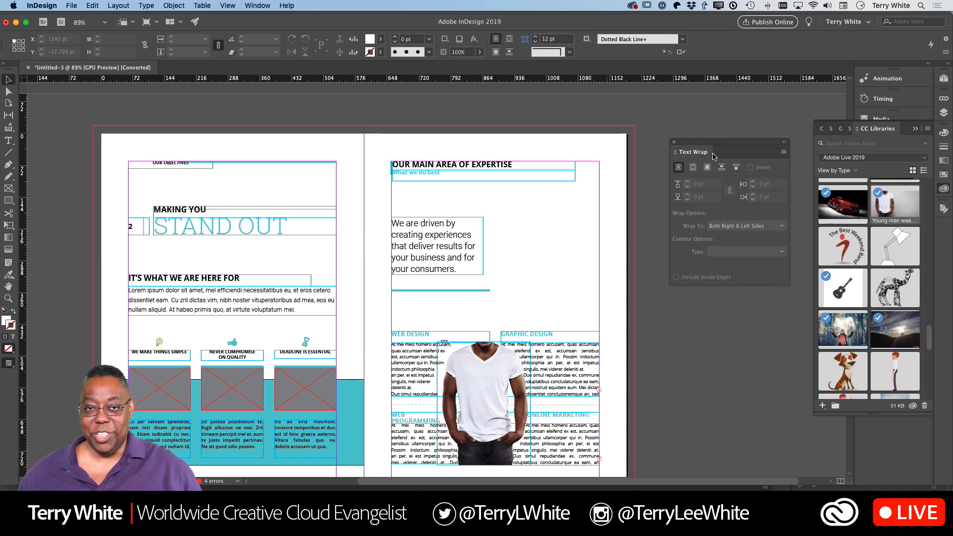
Switch to Photoshop, duplicate the Background layer of Puralist-slide2-fashion.psd and hide the original layer
{"action": "key", "text": "super+Tab"}
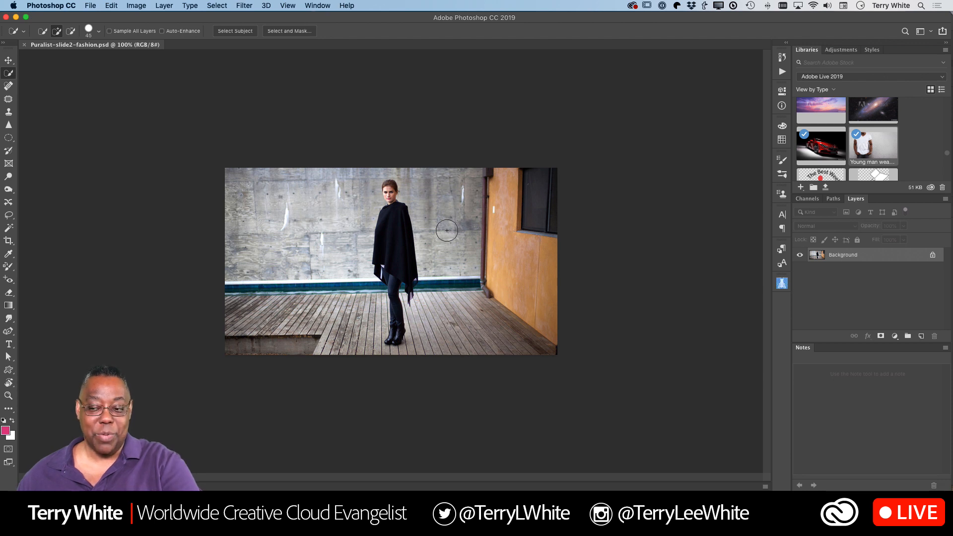
{"action": "left_click_drag", "start_coordinate": [904, 258], "coordinate": [920, 336]}
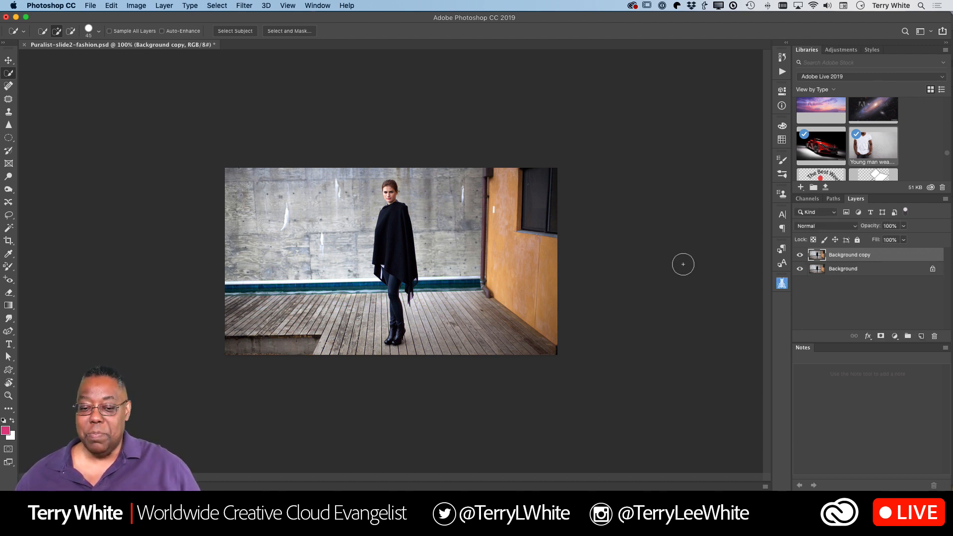
{"action": "left_click", "coordinate": [800, 269]}
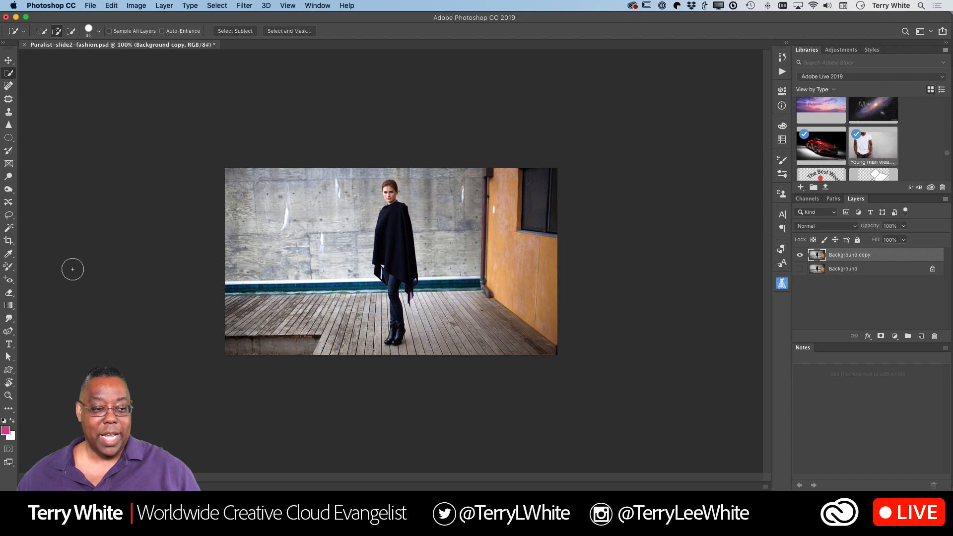
Outline the recessed gap in the lower-left corner of the wooden deck with the Patch tool
{"action": "left_click", "coordinate": [9, 99]}
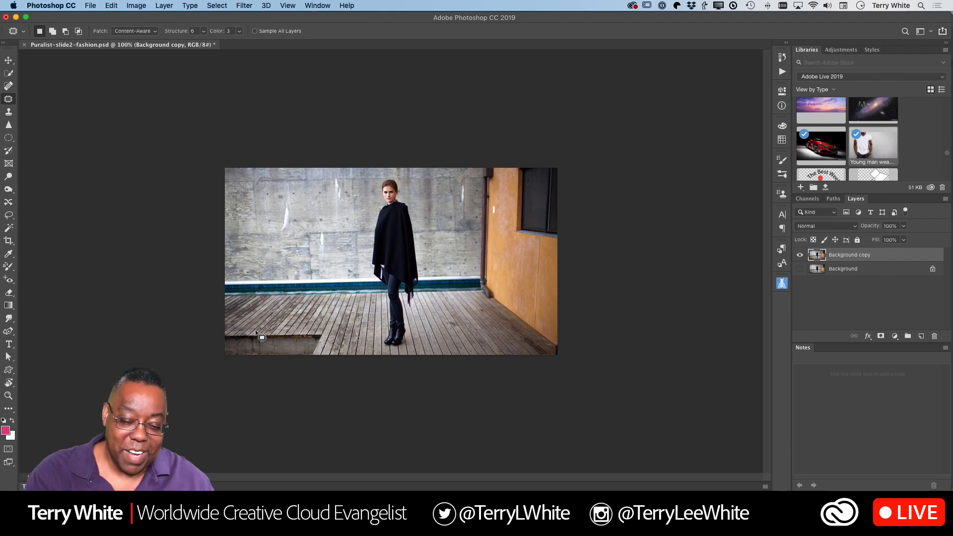
{"action": "mouse_move", "coordinate": [233, 334]}
{"action": "left_mouse_down"}
{"action": "mouse_move", "coordinate": [225, 335]}
{"action": "mouse_move", "coordinate": [228, 375]}
{"action": "left_mouse_up"}
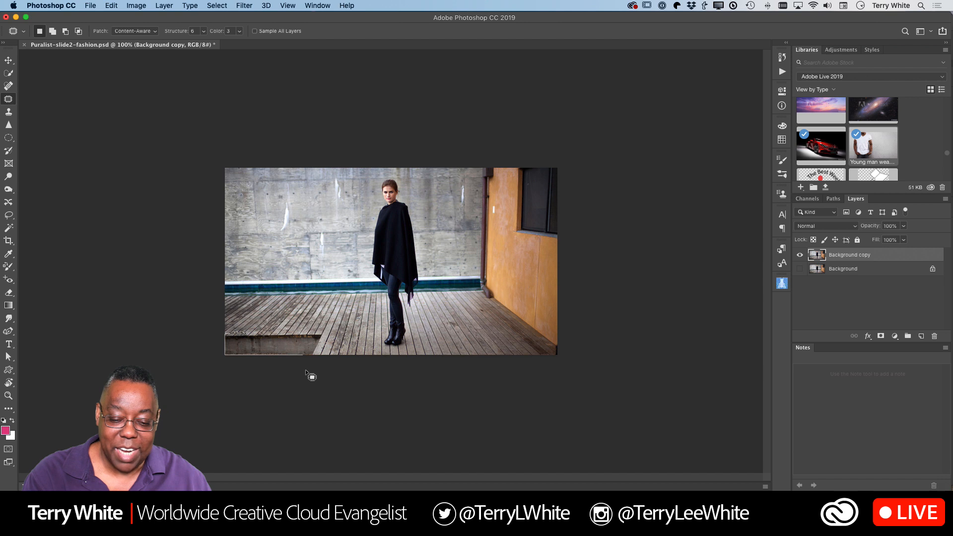
{"action": "mouse_move", "coordinate": [314, 363]}
{"action": "left_mouse_down"}
{"action": "mouse_move", "coordinate": [323, 335]}
{"action": "mouse_move", "coordinate": [314, 332]}
{"action": "mouse_move", "coordinate": [243, 335]}
{"action": "left_mouse_up"}
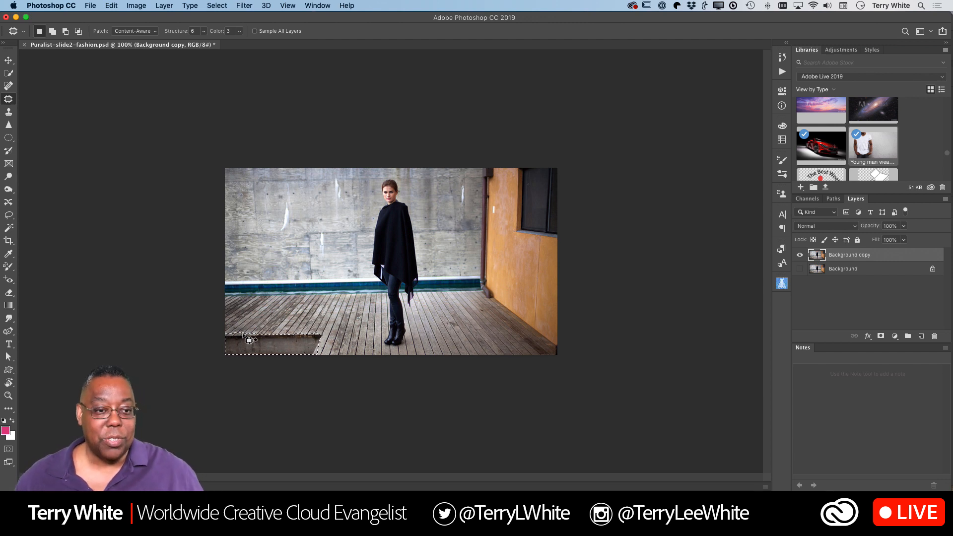
Patch the outlined gap with neighbouring deck planks in Normal mode, remove the selection and save the photo
{"action": "left_click", "coordinate": [142, 32]}
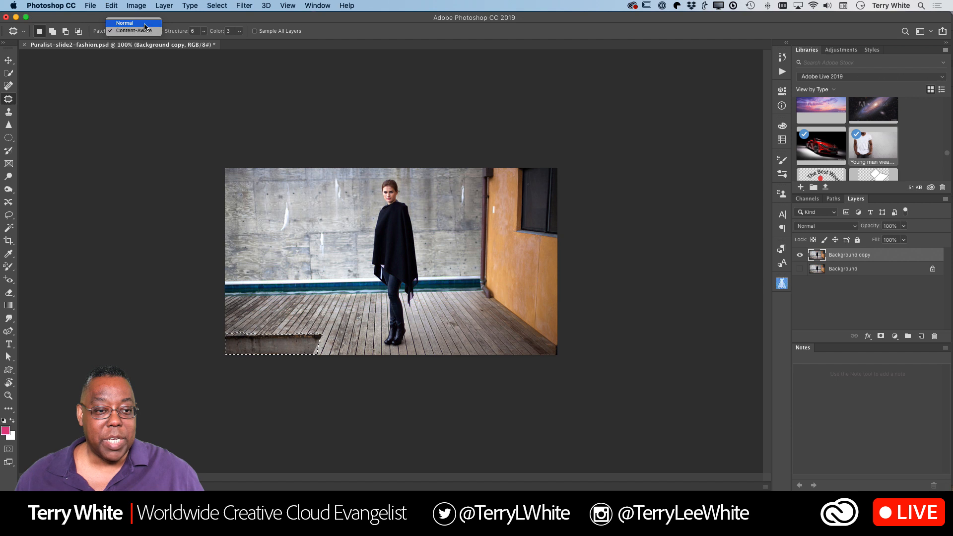
{"action": "left_click", "coordinate": [145, 23]}
{"action": "left_click_drag", "start_coordinate": [281, 345], "coordinate": [287, 318]}
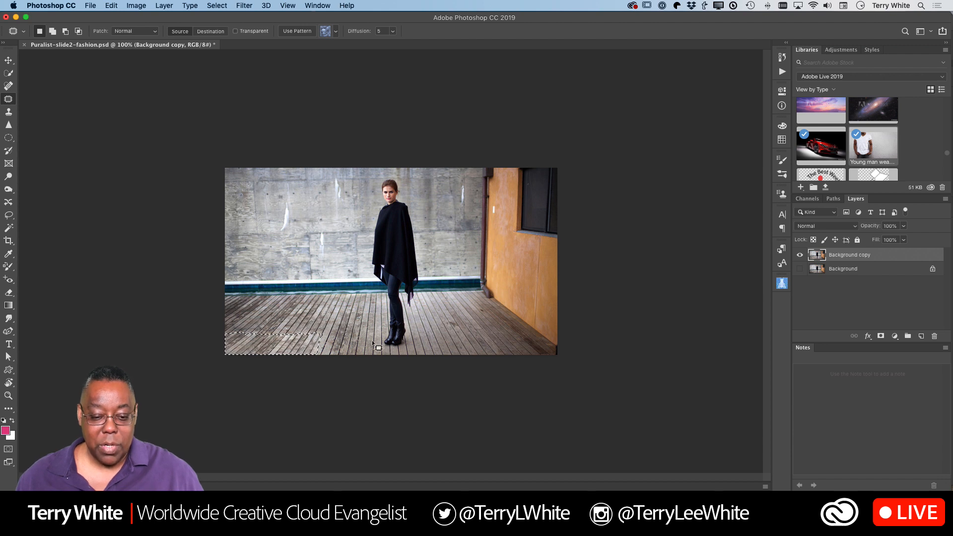
{"action": "key", "text": "super+d"}
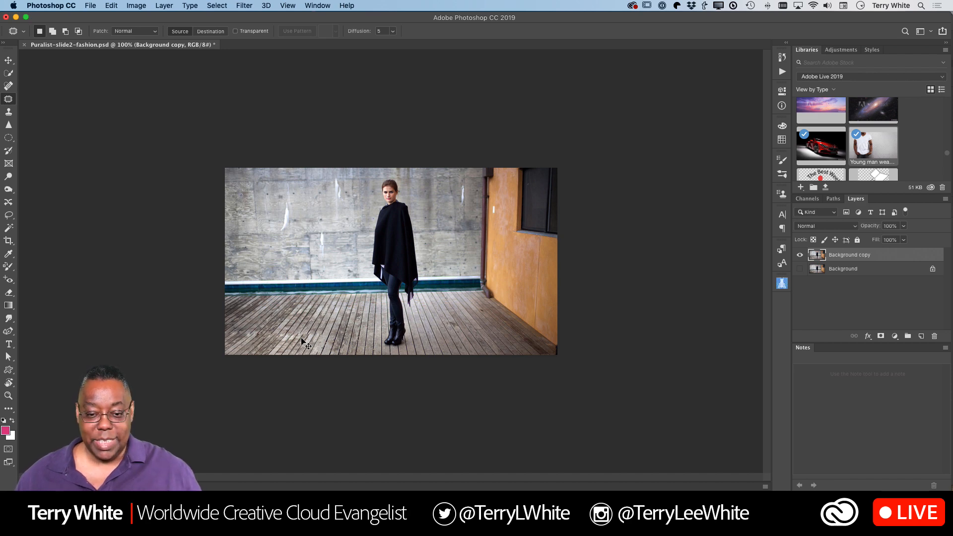
{"action": "key", "text": "super+s"}
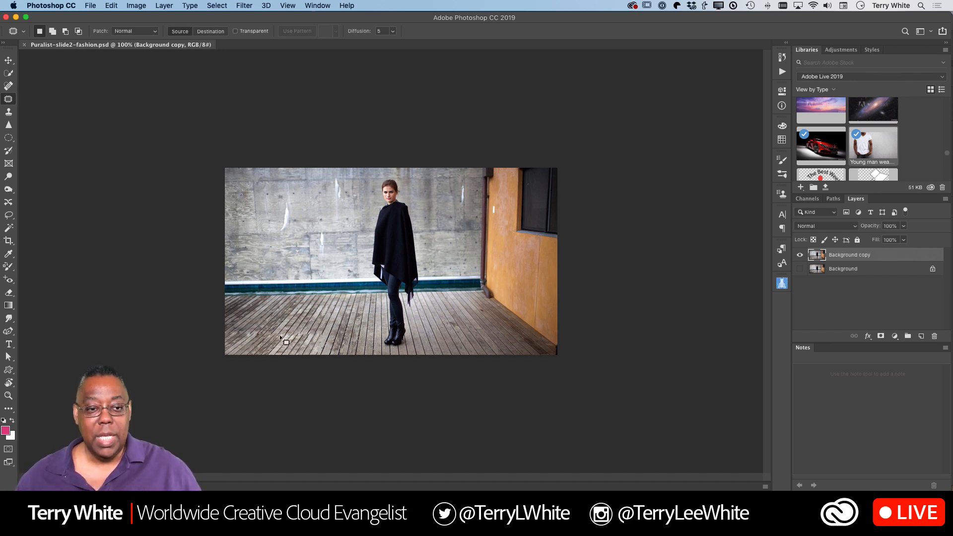
Switch to InDesign and delete the "We are driven by creating experiences" text frame from the expertise page
{"action": "key", "text": "super+Tab"}
{"action": "left_click", "coordinate": [586, 258]}
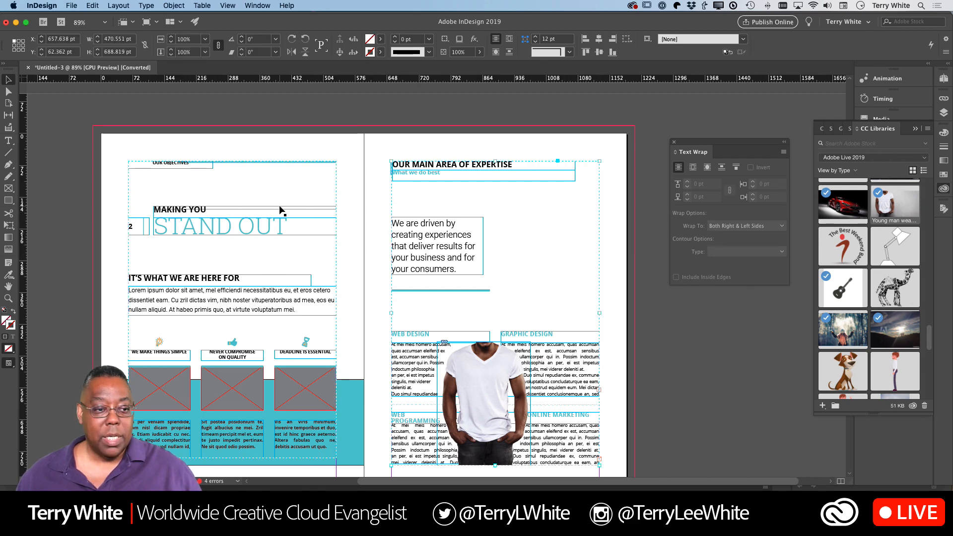
{"action": "double_click", "coordinate": [417, 251]}
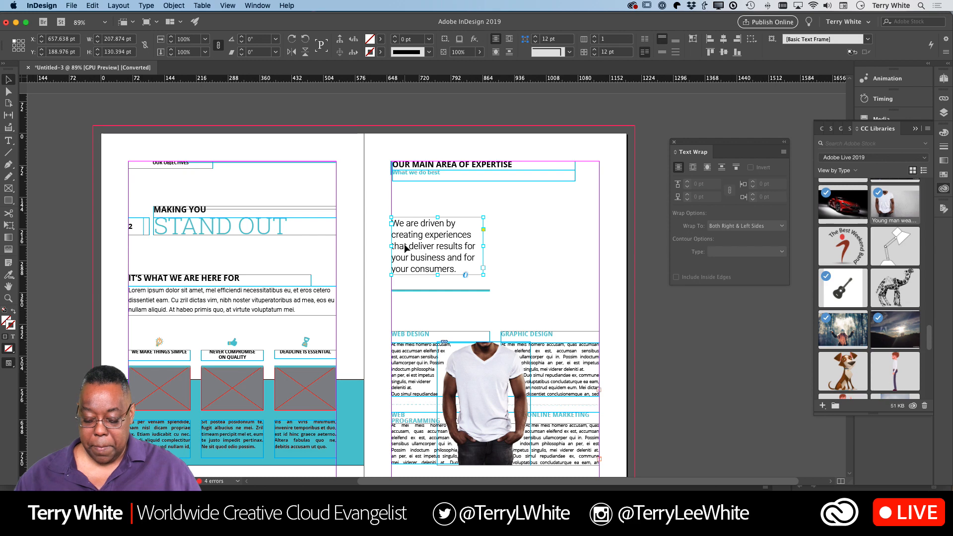
{"action": "key", "text": "Delete"}
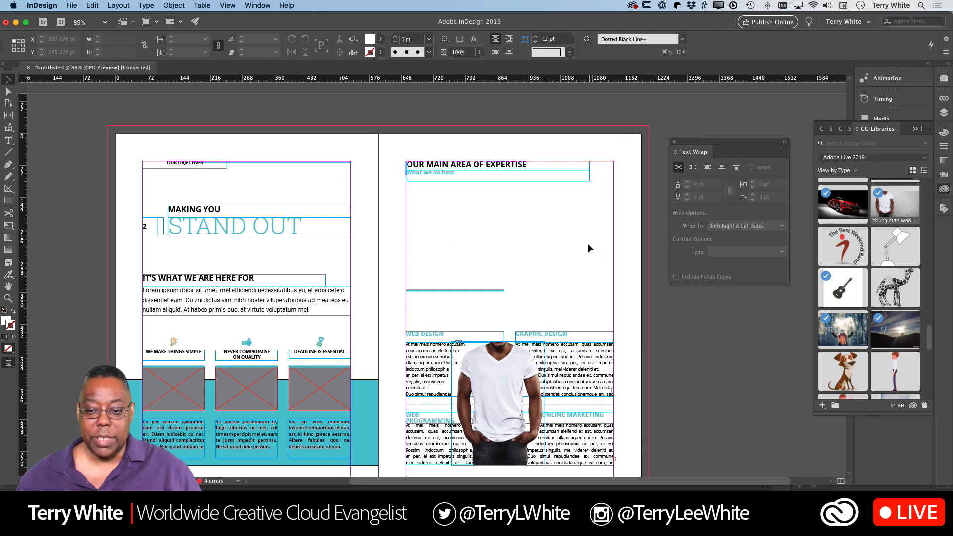
Place Puralist-slide2-fashion.psd under the "What we do best" heading at about 375 by 211 pt
{"action": "left_click", "coordinate": [70, 6]}
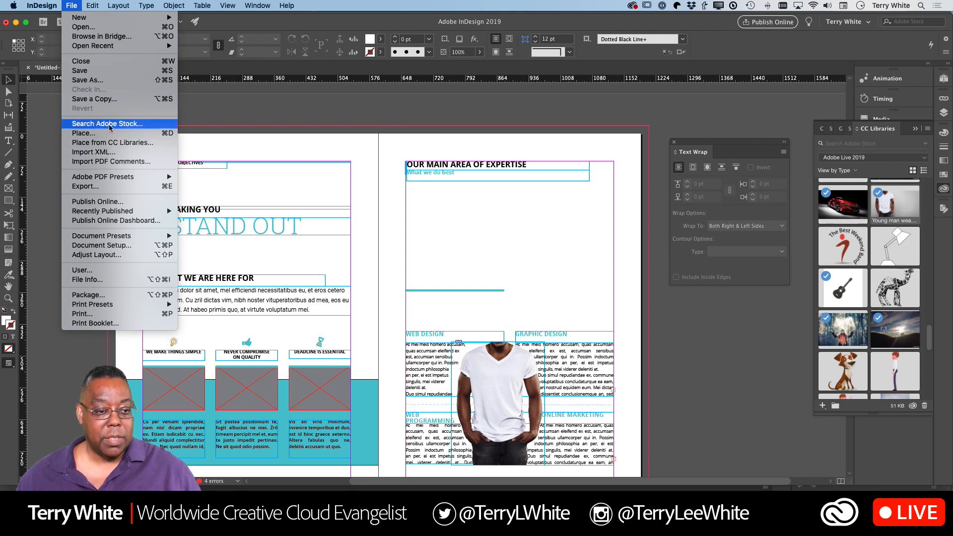
{"action": "left_click", "coordinate": [85, 133]}
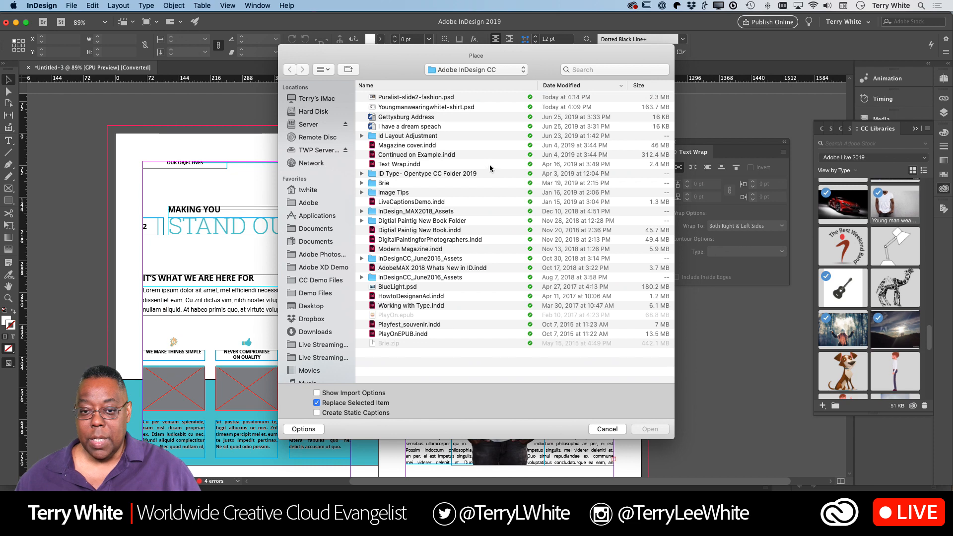
{"action": "double_click", "coordinate": [442, 98]}
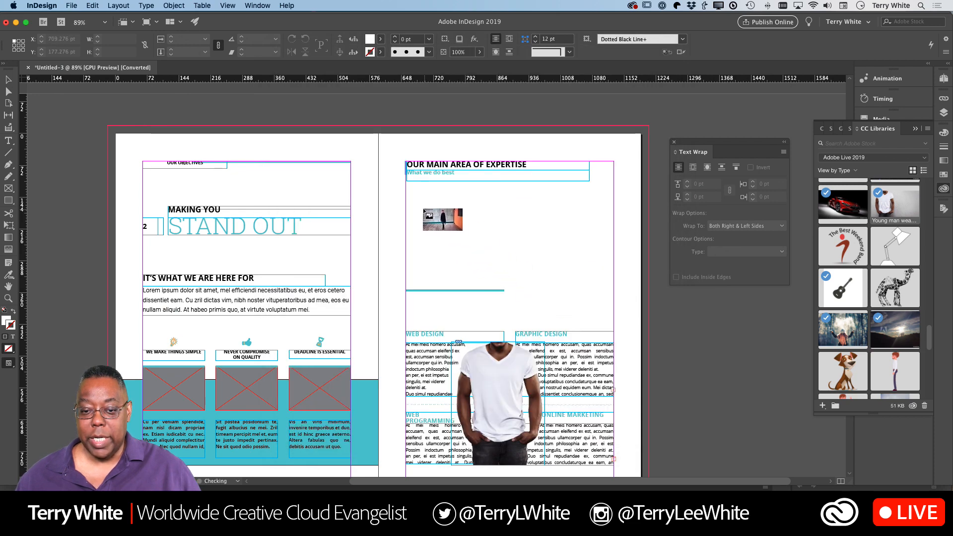
{"action": "left_click_drag", "start_coordinate": [407, 189], "coordinate": [572, 264]}
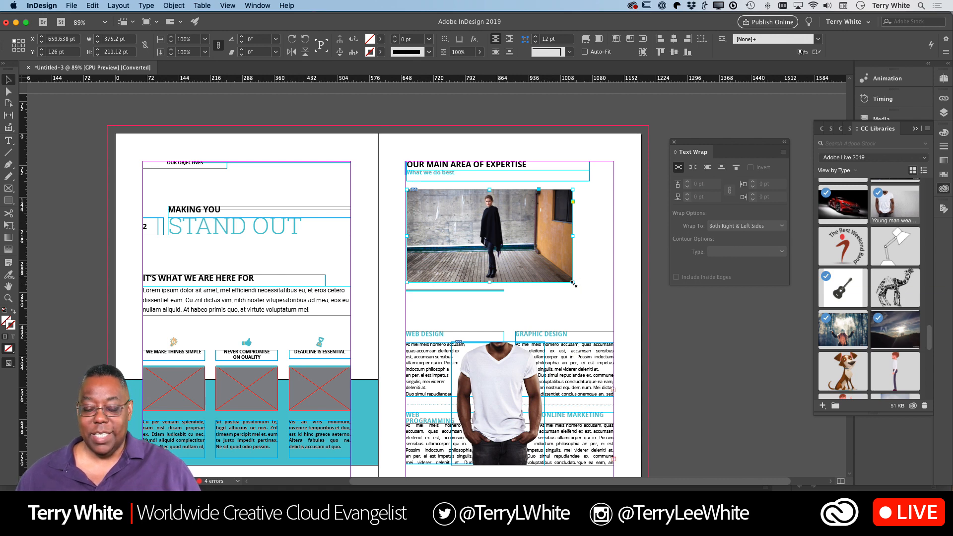
Close the fashion photo in Photoshop, return to InDesign and delete the short teal line below the placed photo
{"action": "key", "text": "super+Tab"}
{"action": "key", "text": "super+w"}
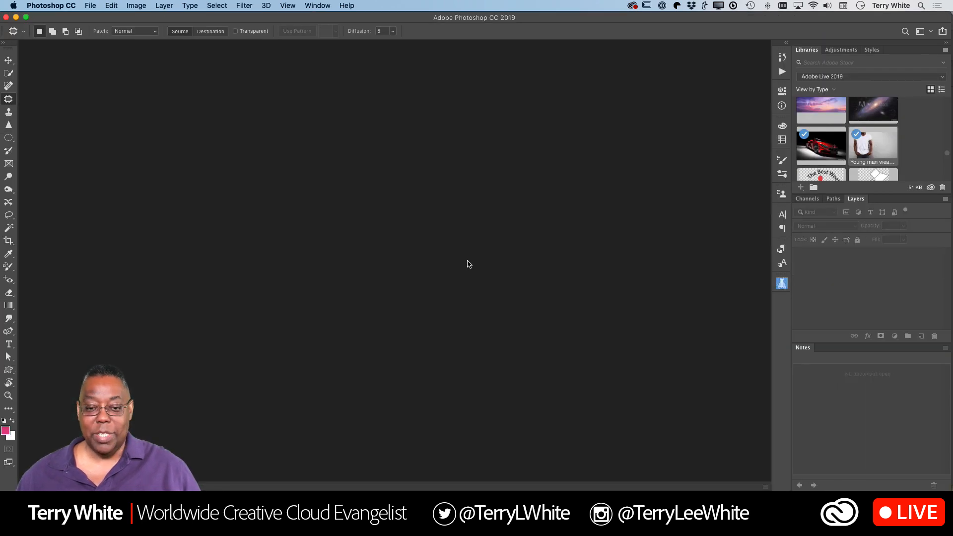
{"action": "key", "text": "super+Tab"}
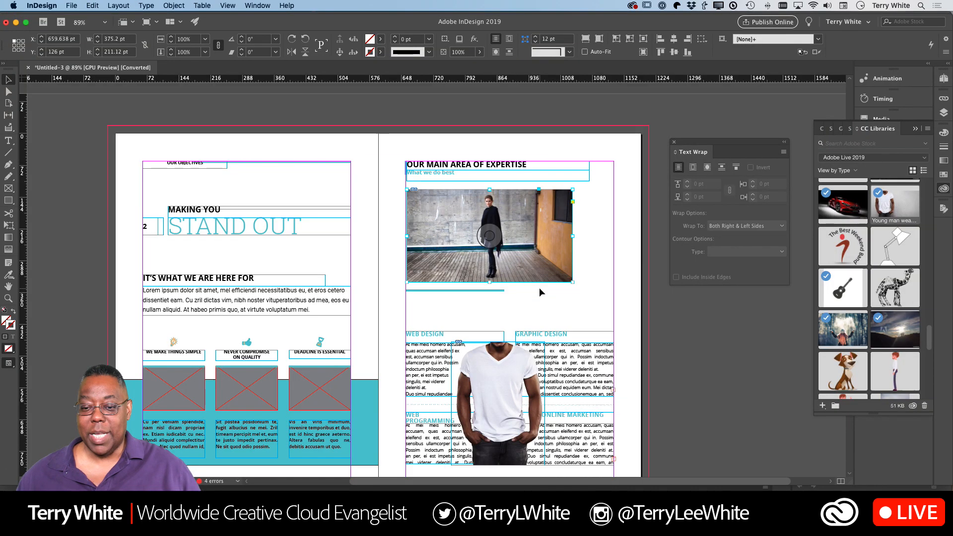
{"action": "left_click", "coordinate": [482, 292]}
{"action": "key", "text": "Delete"}
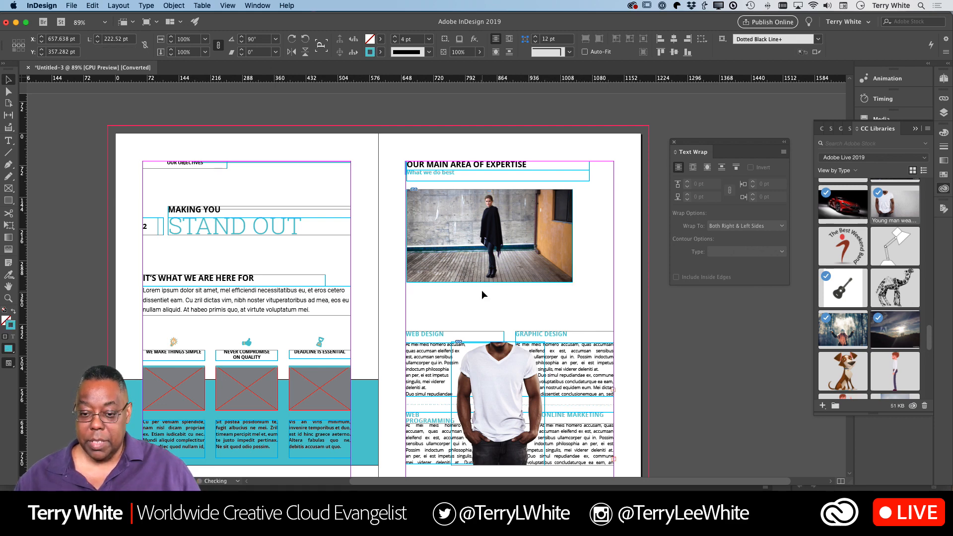
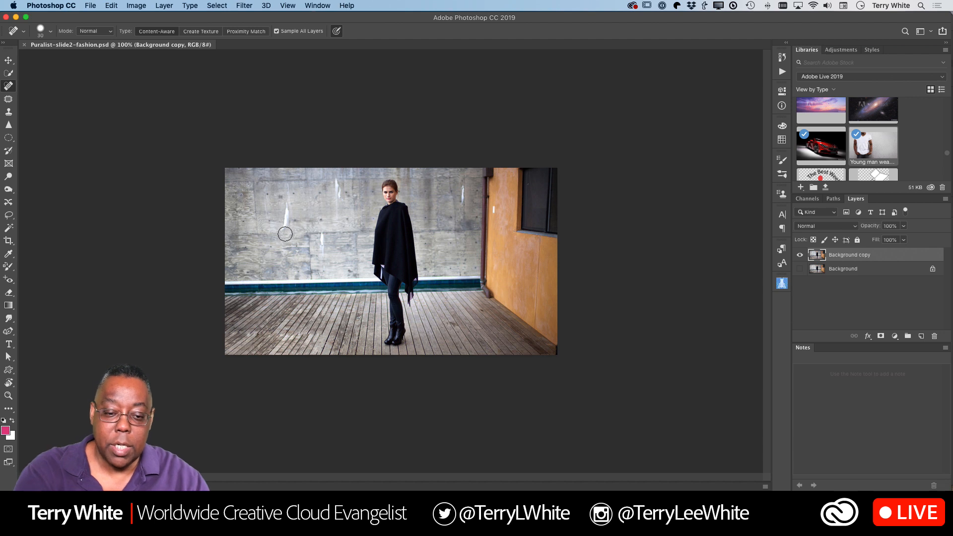
Remove the white marks from the concrete and orange walls with the content-aware Spot Healing Brush and save the photo
{"action": "left_click_drag", "start_coordinate": [288, 209], "coordinate": [286, 221]}
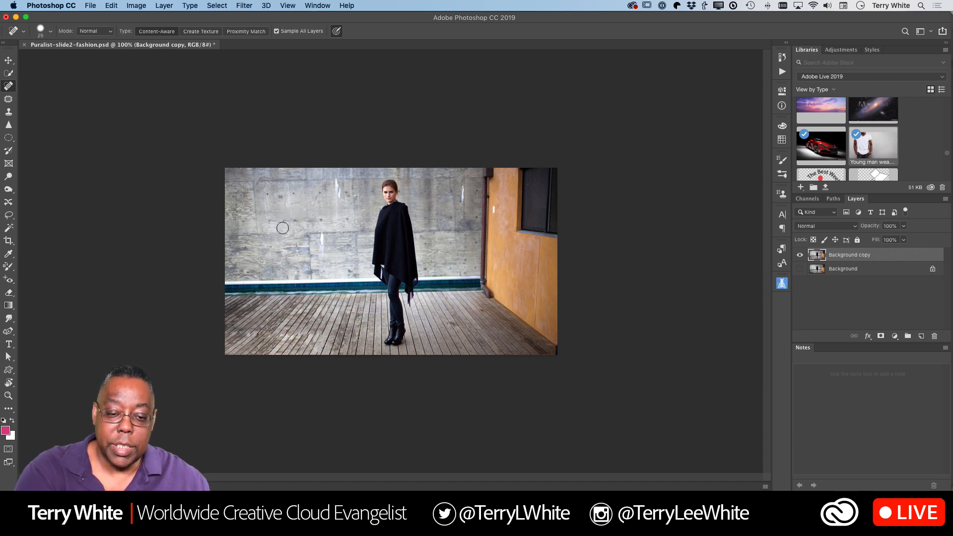
{"action": "left_click_drag", "start_coordinate": [338, 180], "coordinate": [341, 193]}
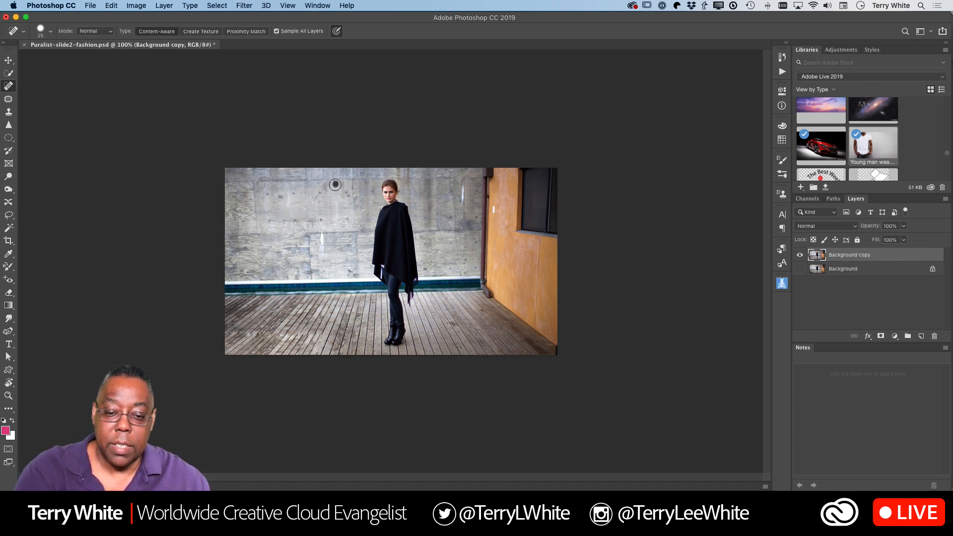
{"action": "left_click", "coordinate": [351, 172]}
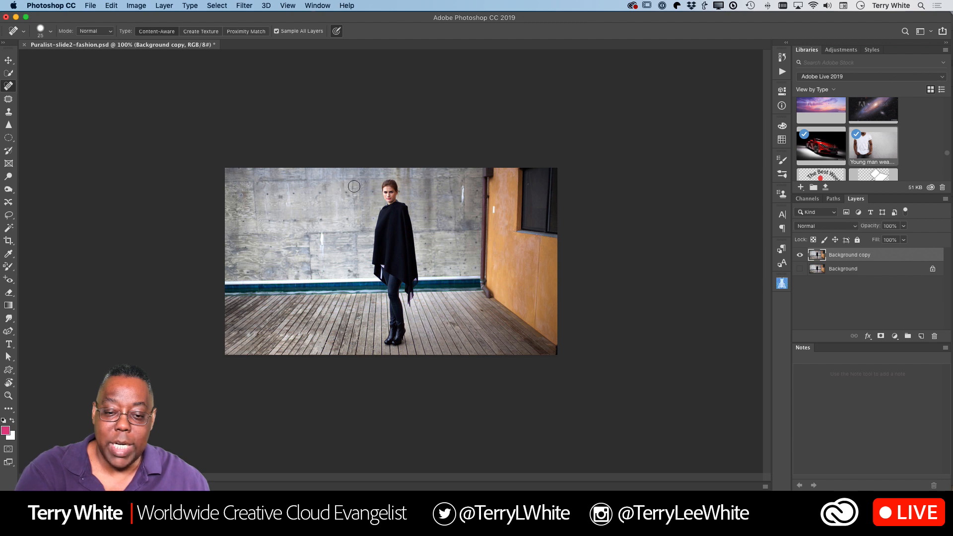
{"action": "left_click_drag", "start_coordinate": [323, 238], "coordinate": [322, 254]}
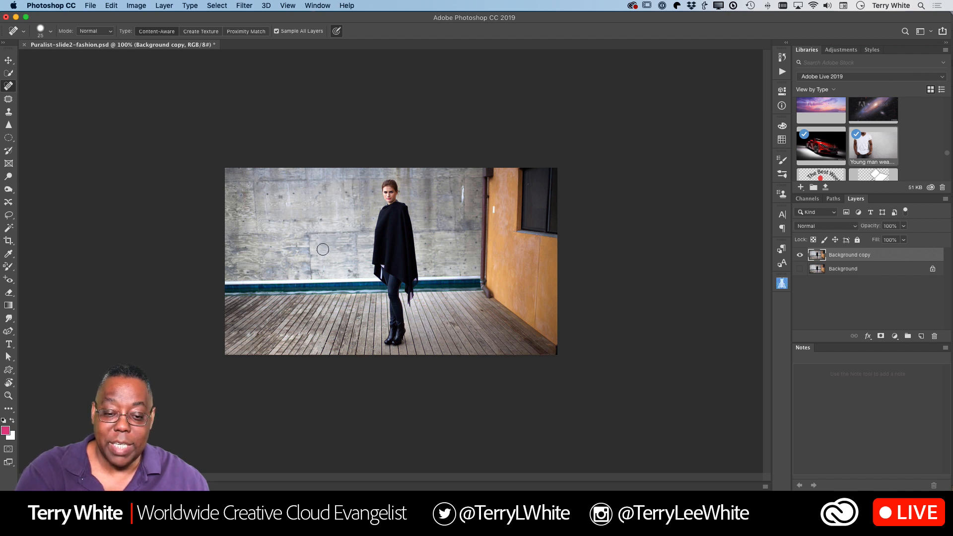
{"action": "left_click_drag", "start_coordinate": [463, 187], "coordinate": [461, 199]}
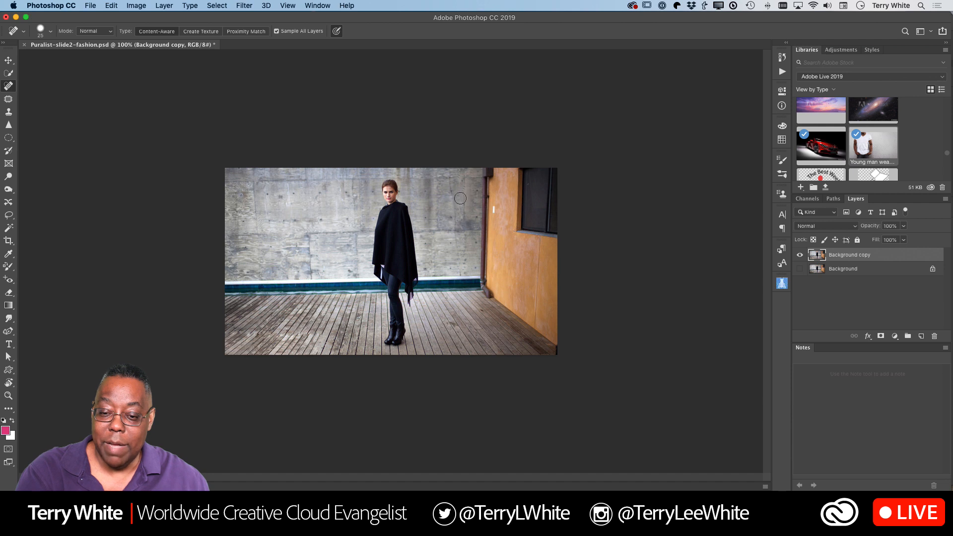
{"action": "left_click", "coordinate": [494, 209]}
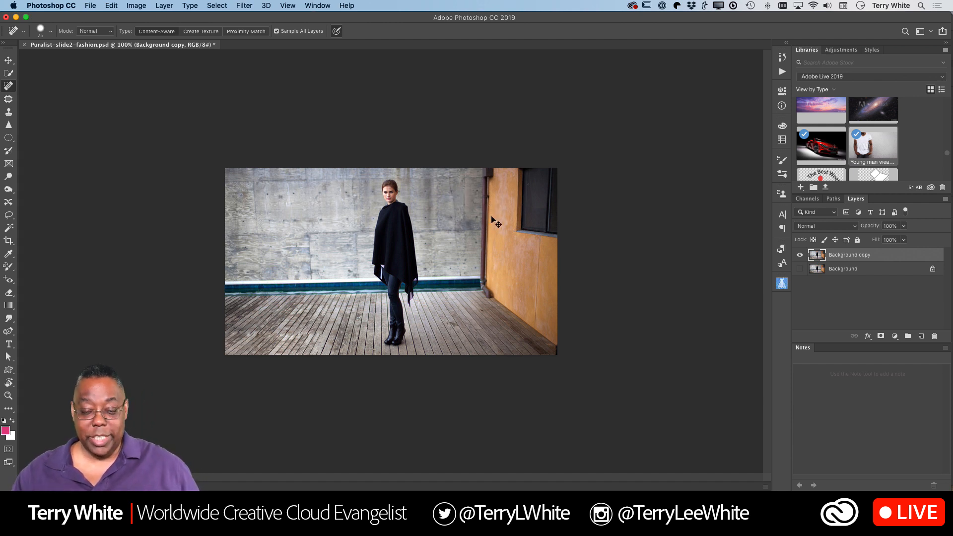
{"action": "key", "text": "super+s"}
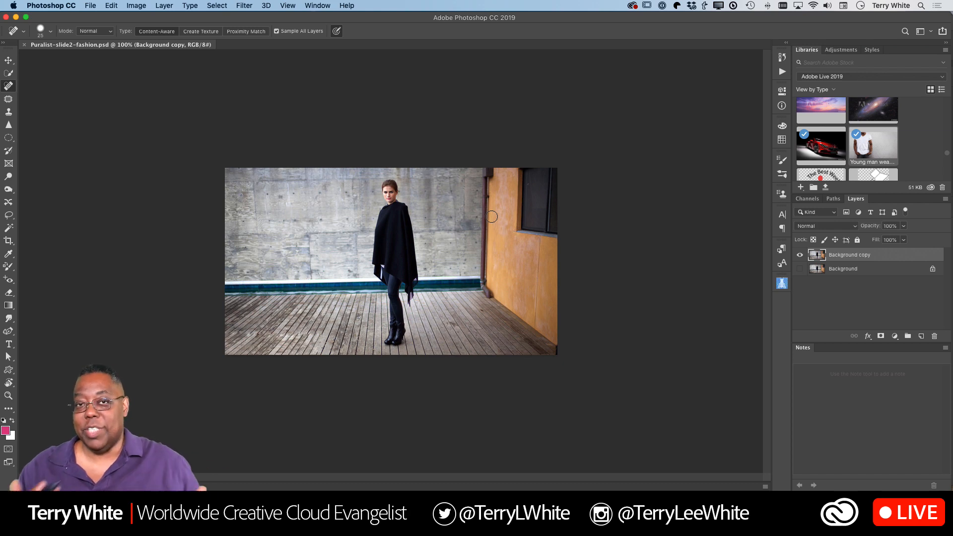
Check the photo in InDesign, then in Photoshop add a Hue/Saturation layer shifting the orange wall's Reds to hue +48 and adjust the colour range
{"action": "key", "text": "super+Tab"}
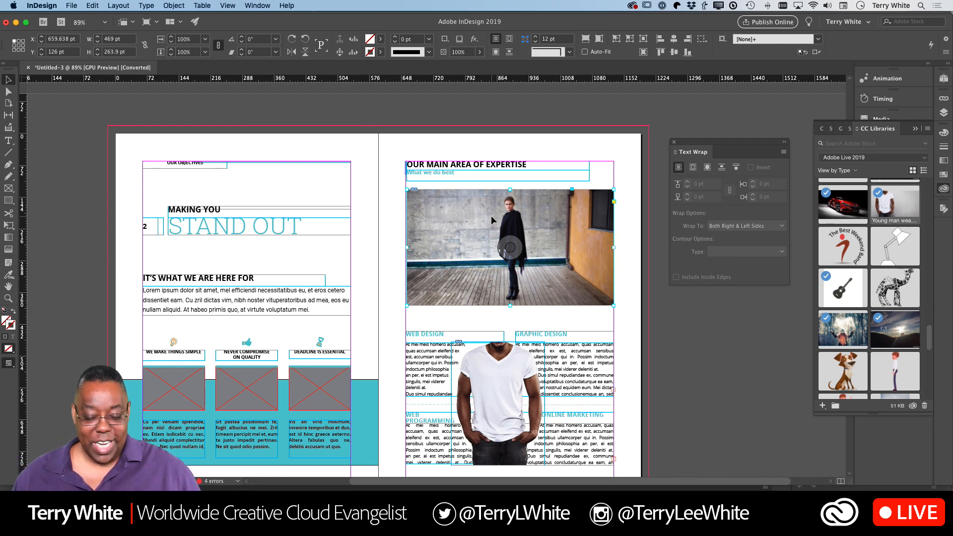
{"action": "key", "text": "super+Tab"}
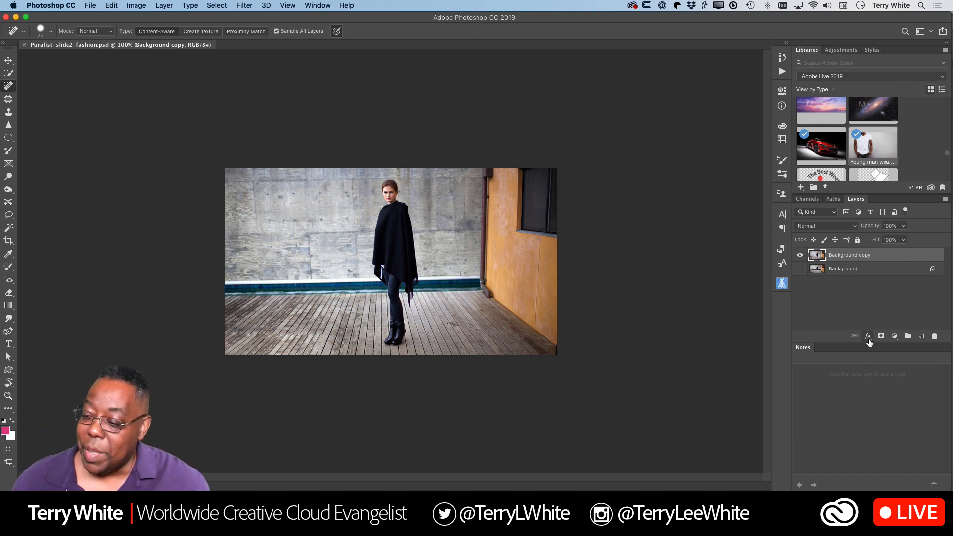
{"action": "left_click", "coordinate": [894, 336]}
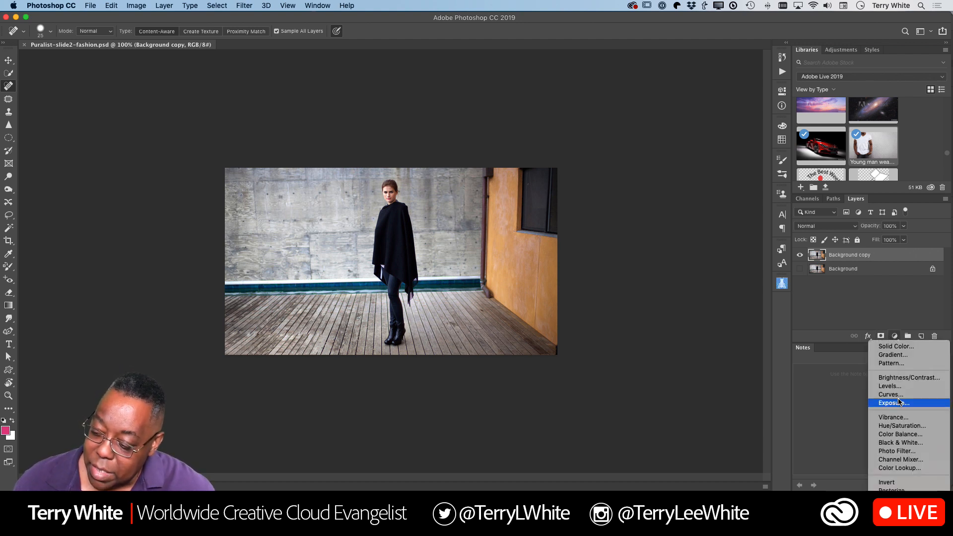
{"action": "left_click", "coordinate": [902, 425]}
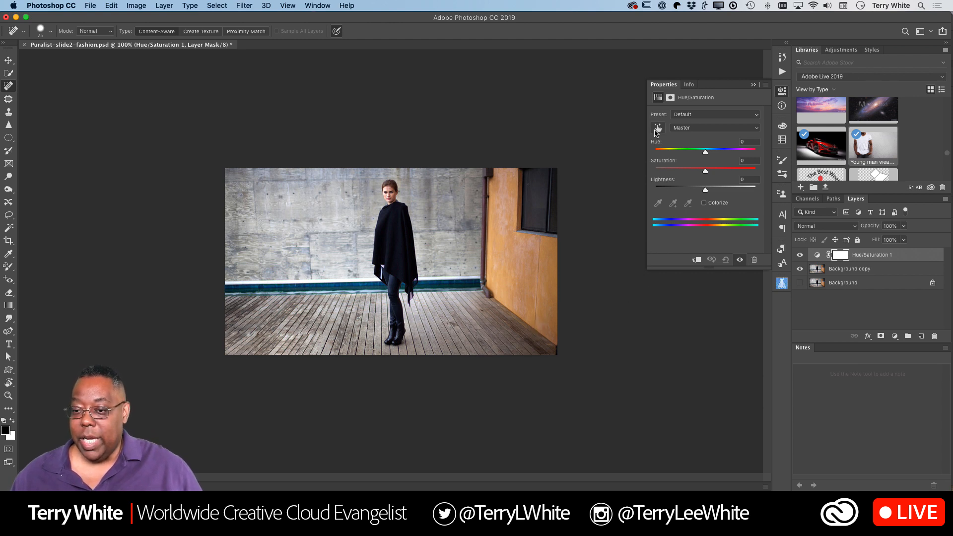
{"action": "left_click", "coordinate": [659, 127]}
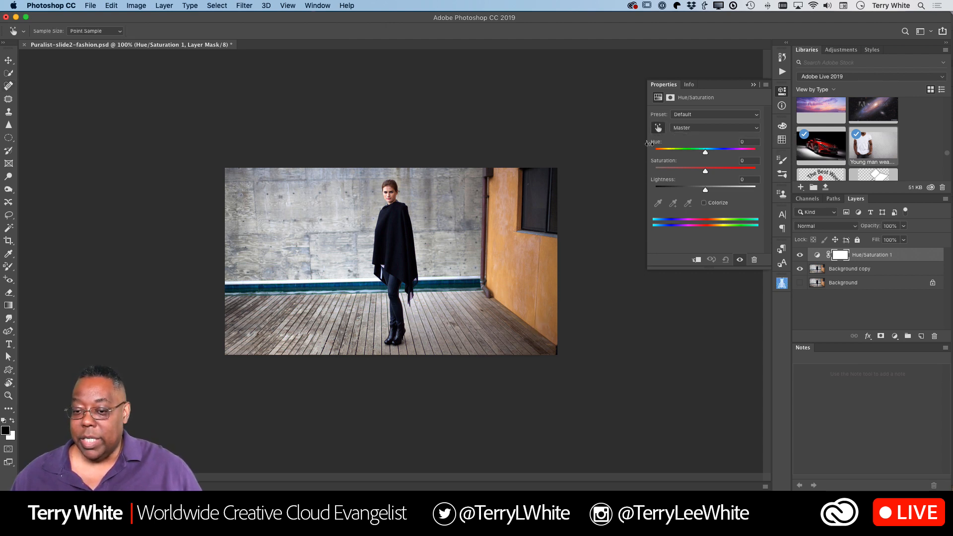
{"action": "left_click", "coordinate": [517, 264]}
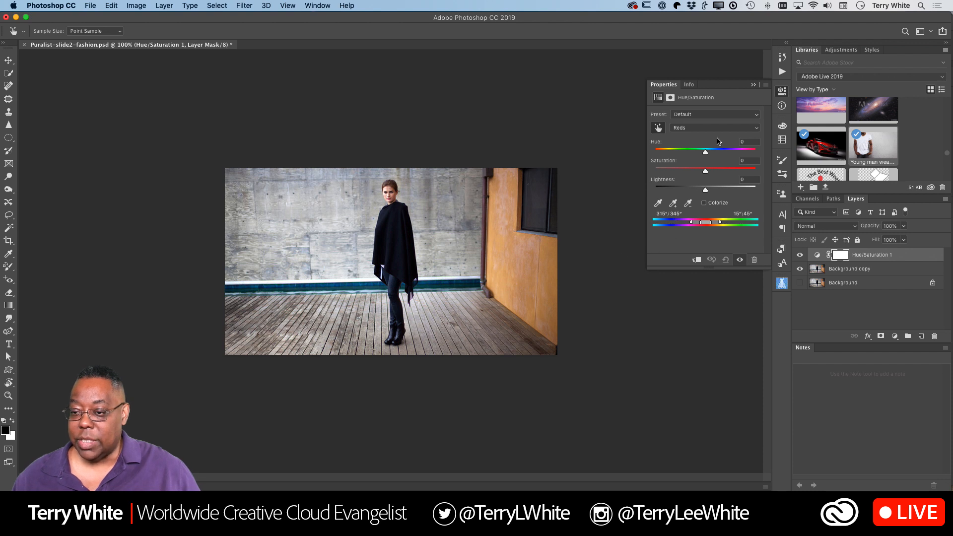
{"action": "left_click_drag", "start_coordinate": [706, 154], "coordinate": [729, 160]}
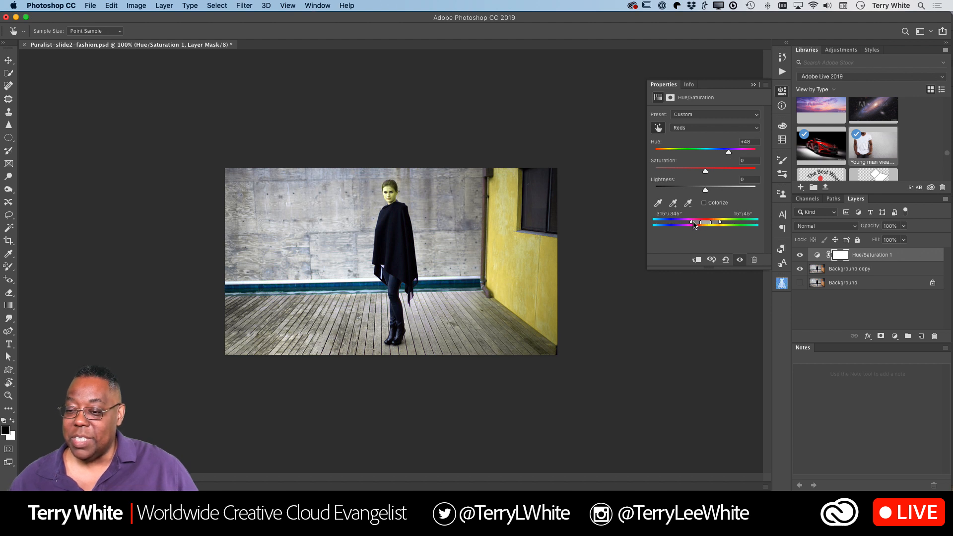
{"action": "left_click_drag", "start_coordinate": [691, 223], "coordinate": [708, 226]}
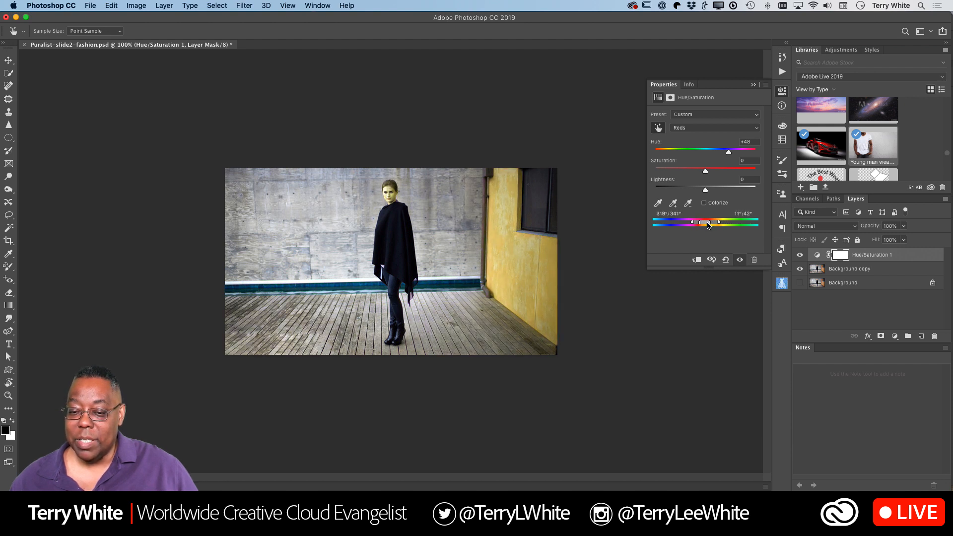
Paint black with the Brush over the woman's face on the Hue/Saturation layer mask to restore her skin colour, and save the photo
{"action": "left_click", "coordinate": [840, 256]}
{"action": "key", "text": "j"}
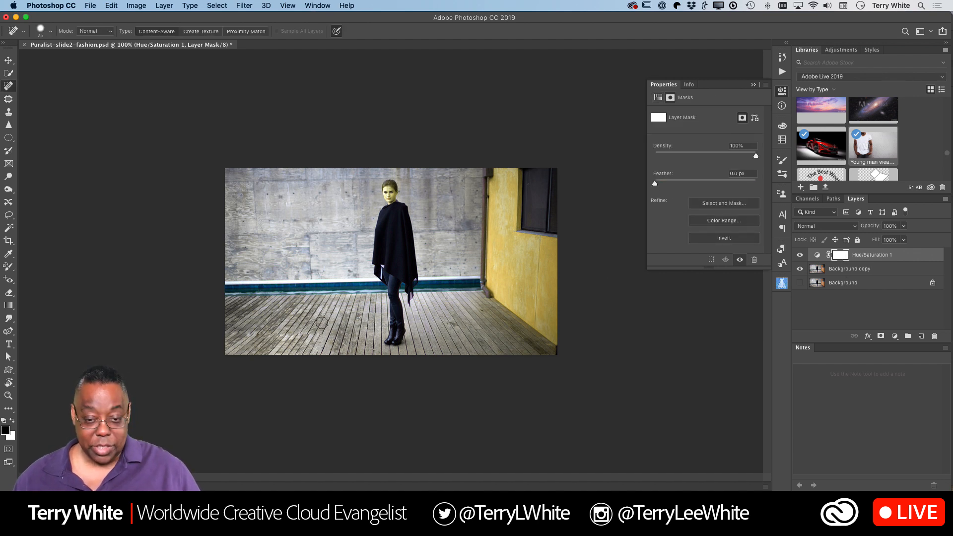
{"action": "key", "text": "b"}
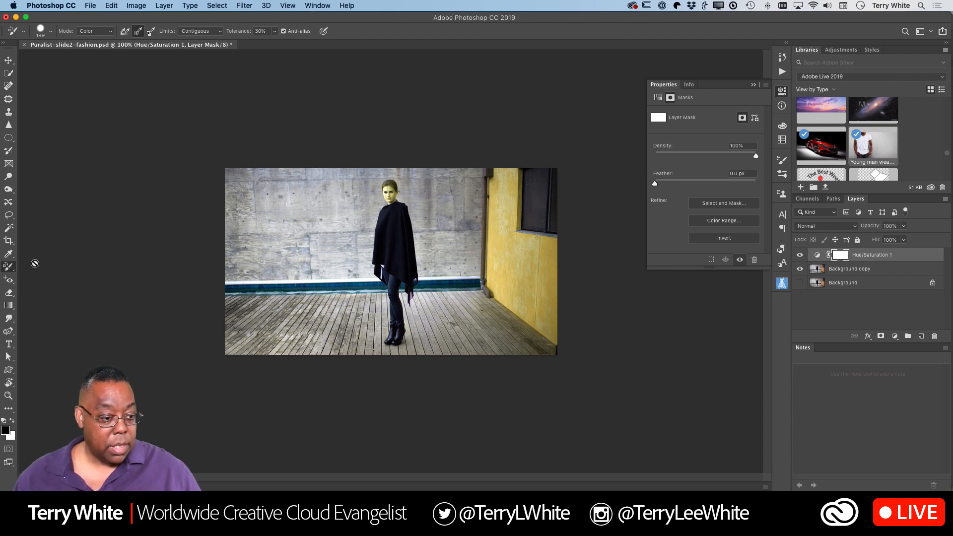
{"action": "left_click", "coordinate": [9, 268]}
{"action": "left_click", "coordinate": [49, 265]}
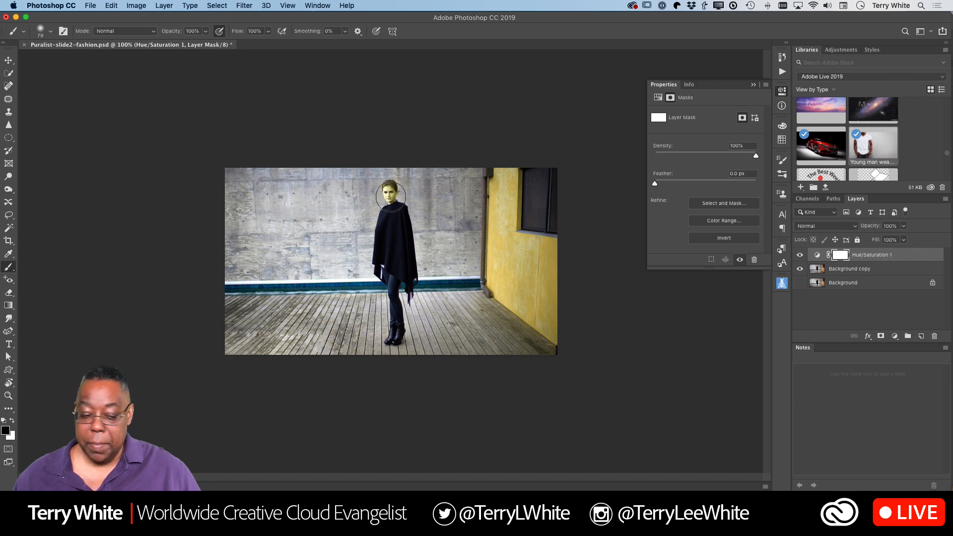
{"action": "mouse_move", "coordinate": [390, 195]}
{"action": "left_mouse_down"}
{"action": "mouse_move", "coordinate": [383, 198]}
{"action": "mouse_move", "coordinate": [392, 228]}
{"action": "left_mouse_up"}
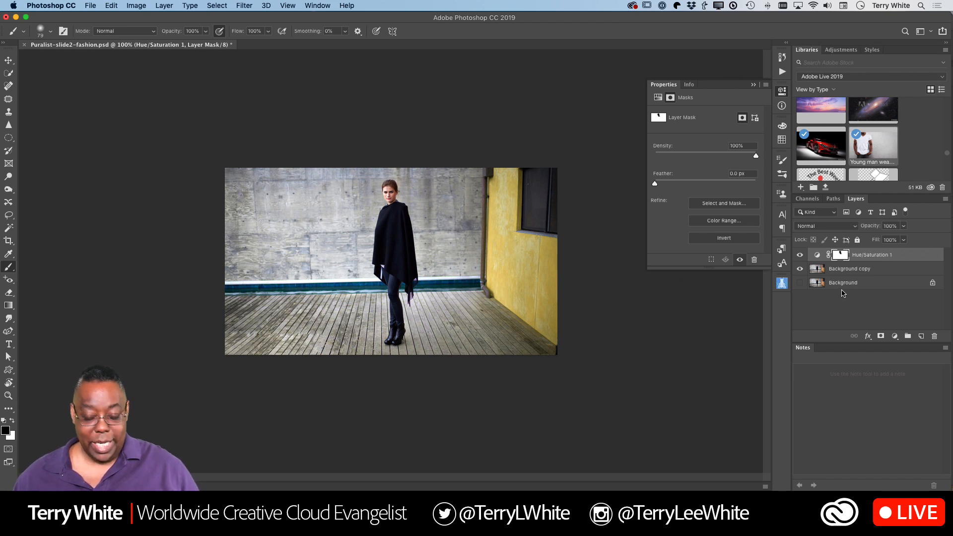
{"action": "key", "text": "super+s"}
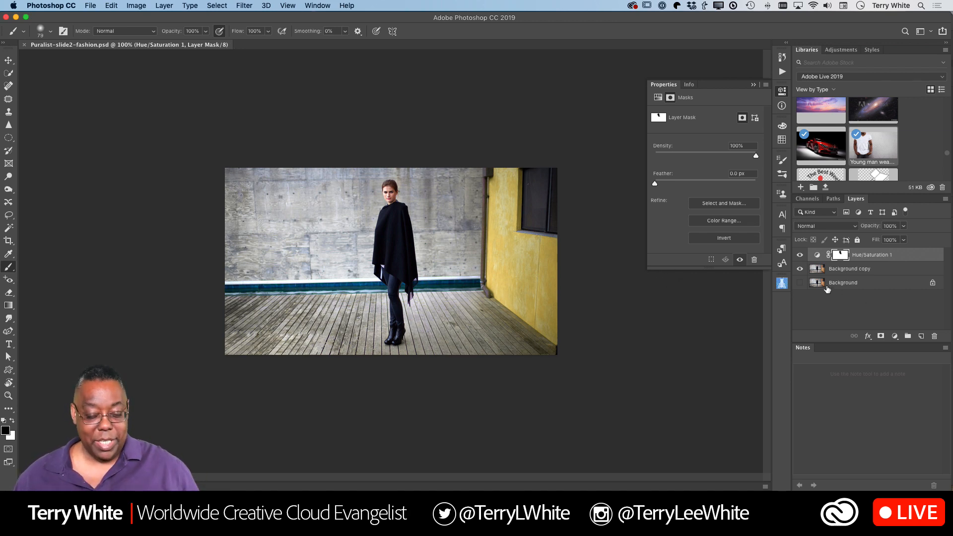
View the recoloured photo in InDesign, open the linked Youngmanwearingwhitet-shirt.psd in Photoshop and close it again
{"action": "key", "text": "super+Tab"}
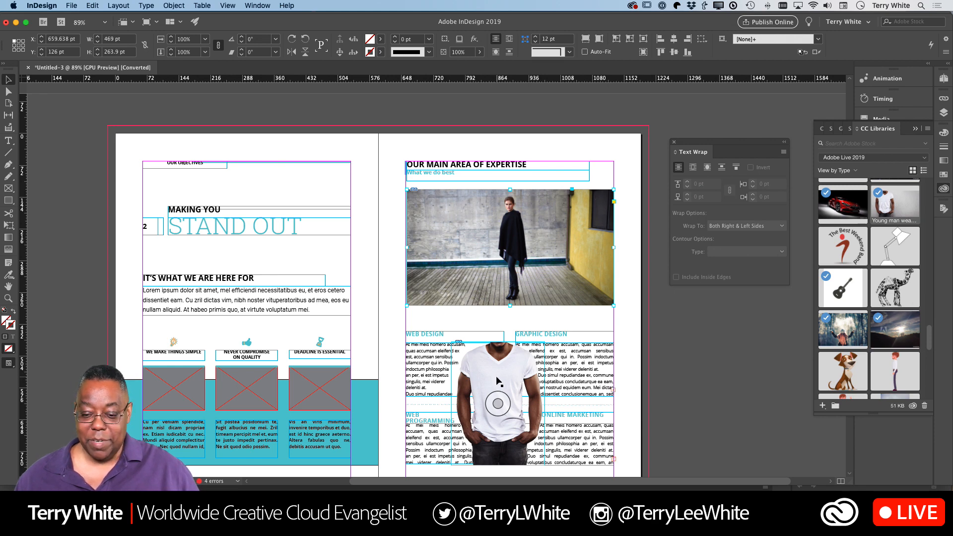
{"action": "key", "text": "super+Tab"}
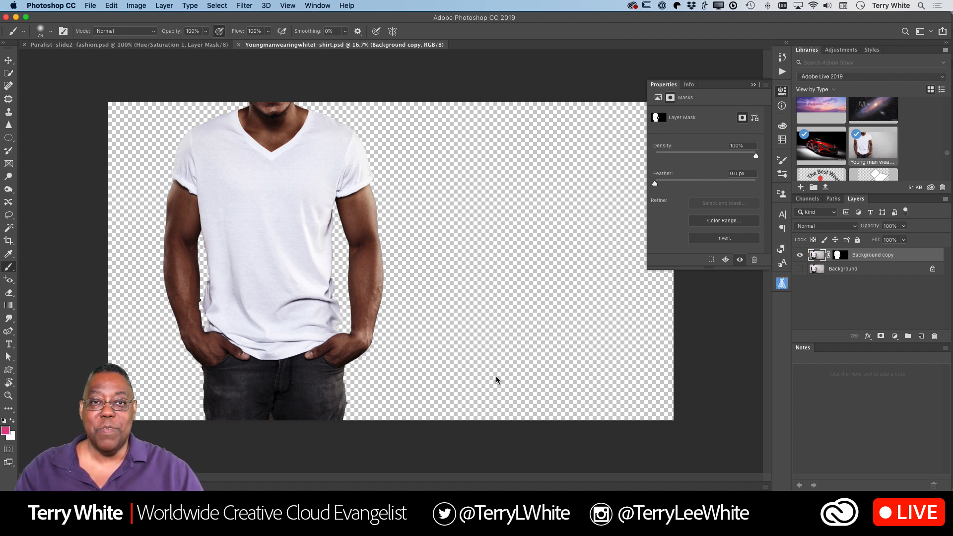
{"action": "key", "text": "super+w"}
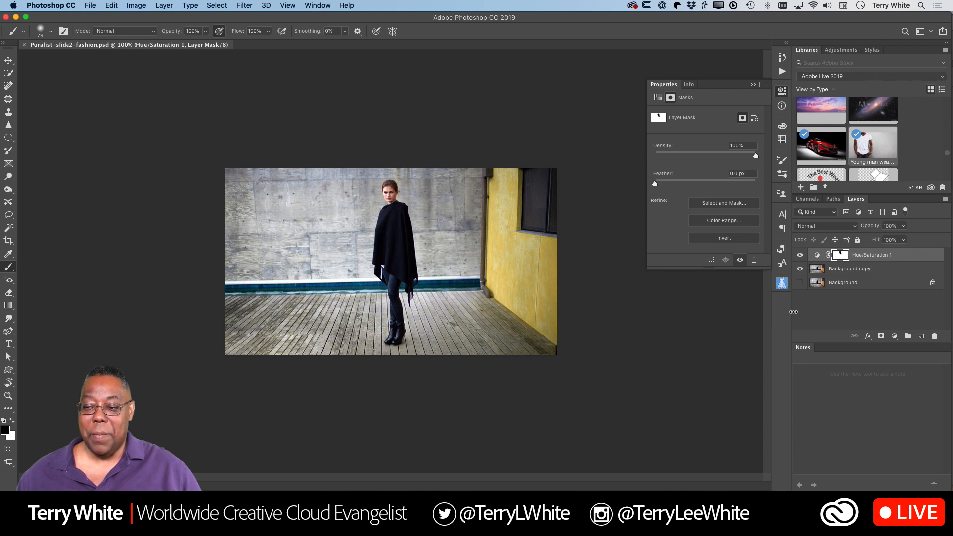
Convert the Background copy layer of the fashion photo for Smart Filters
{"action": "left_click", "coordinate": [817, 269]}
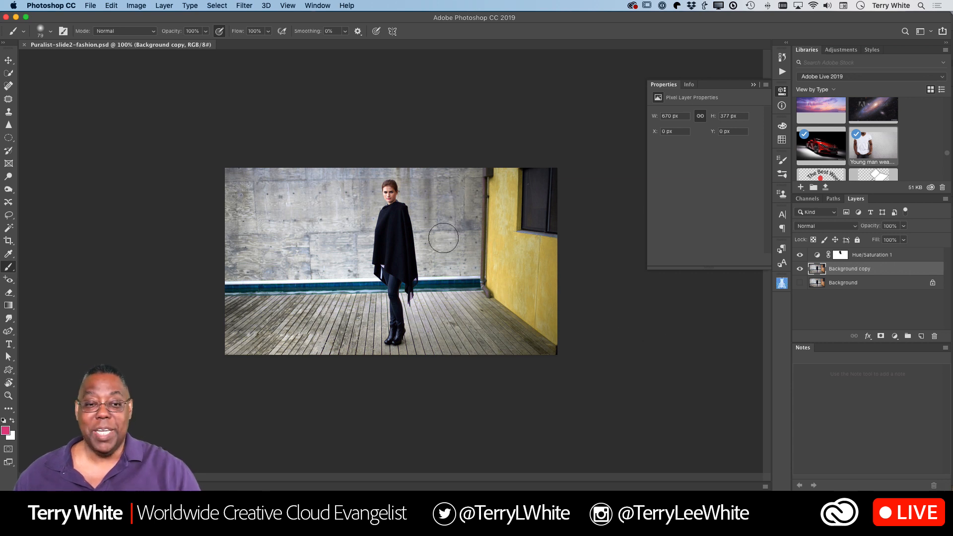
{"action": "left_click", "coordinate": [242, 6]}
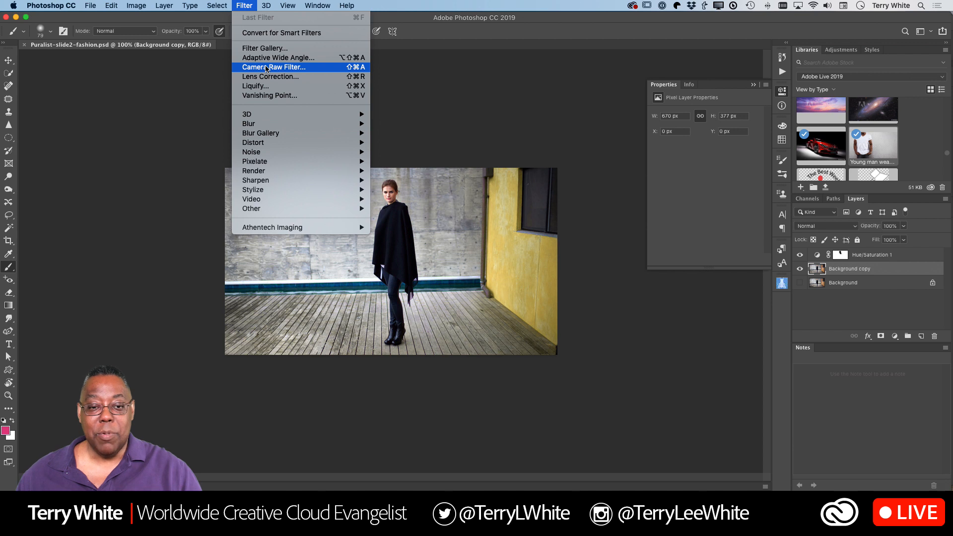
{"action": "left_click", "coordinate": [253, 34]}
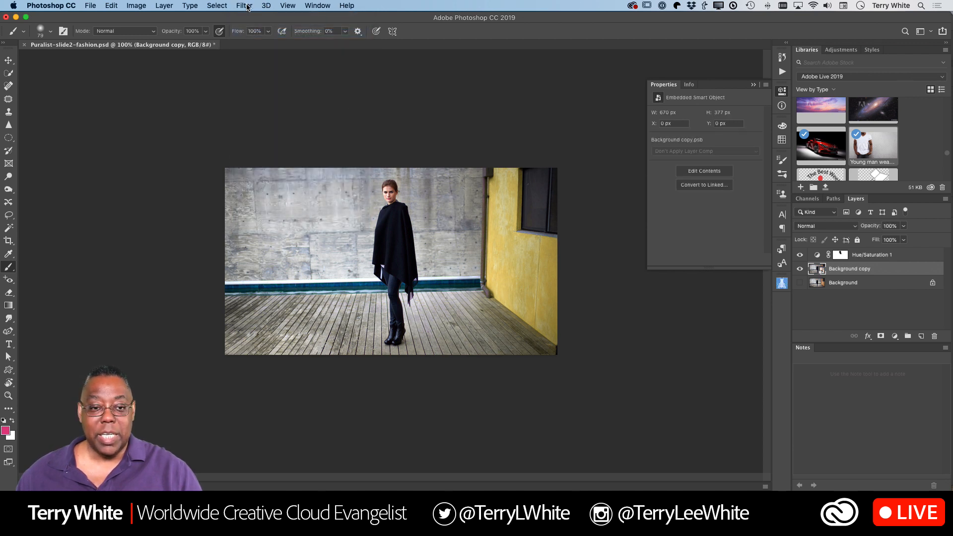
Apply a Camera Raw Filter to the Background copy layer with Shadows set to +50
{"action": "left_click", "coordinate": [244, 5]}
{"action": "left_click", "coordinate": [259, 69]}
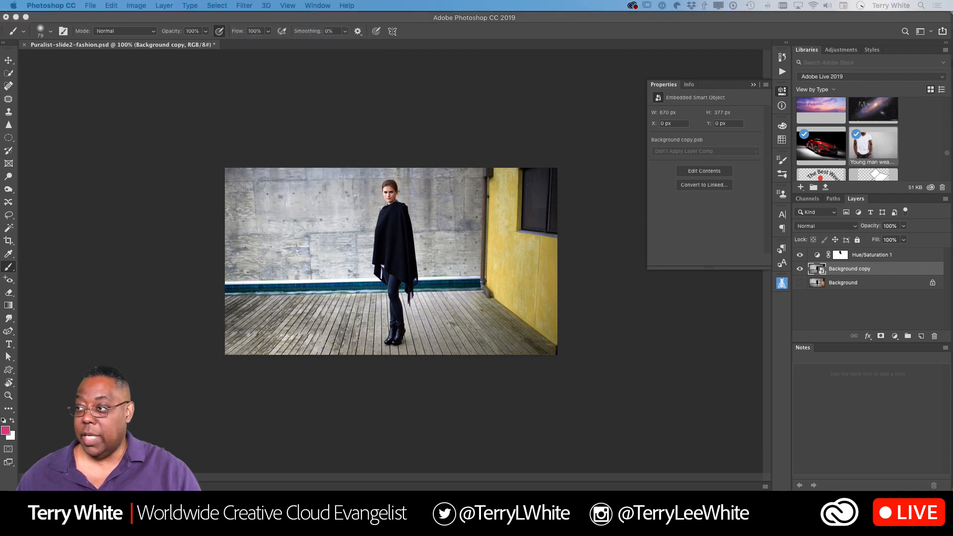
{"action": "left_click_drag", "start_coordinate": [796, 123], "coordinate": [421, 47]}
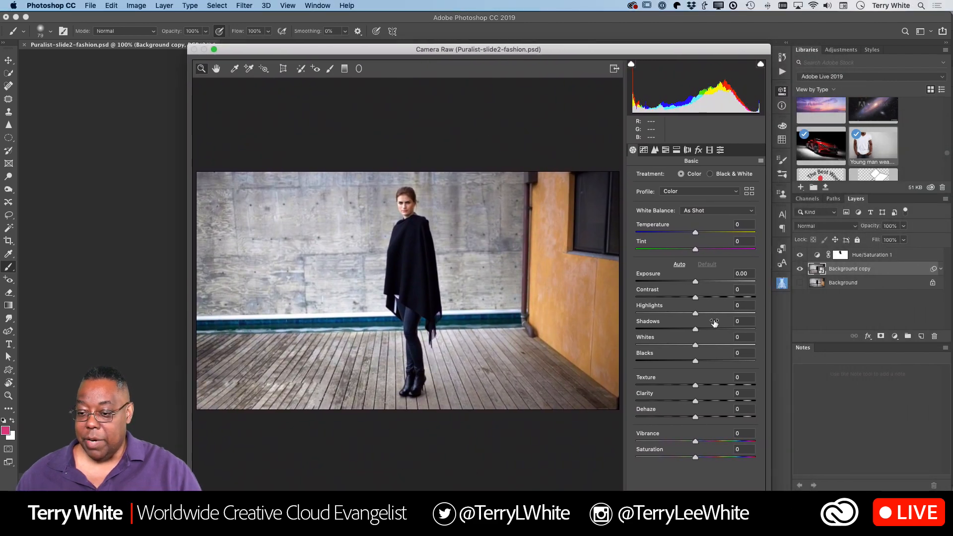
{"action": "mouse_move", "coordinate": [695, 330]}
{"action": "left_mouse_down"}
{"action": "mouse_move", "coordinate": [723, 329]}
{"action": "mouse_move", "coordinate": [692, 331]}
{"action": "left_mouse_up"}
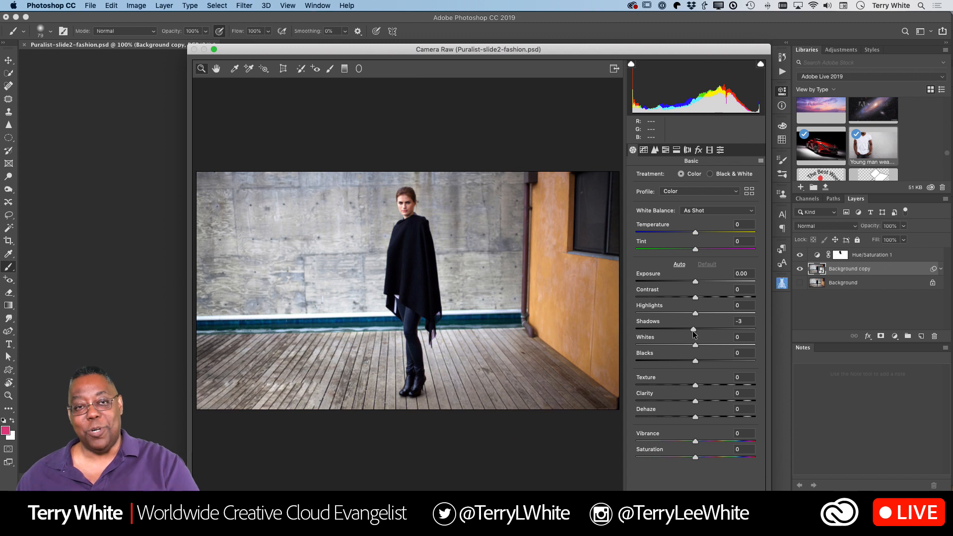
{"action": "left_click_drag", "start_coordinate": [694, 330], "coordinate": [722, 329]}
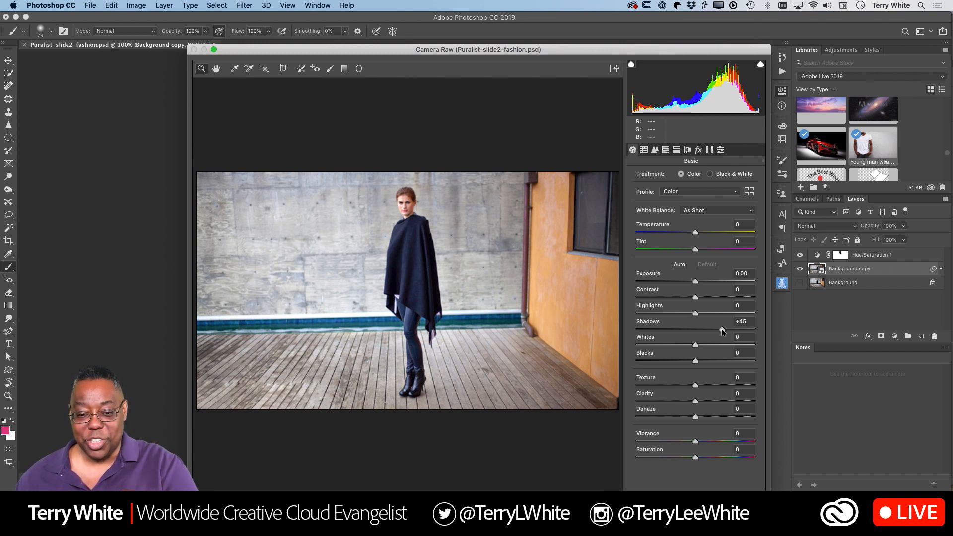
{"action": "left_click_drag", "start_coordinate": [722, 328], "coordinate": [726, 328]}
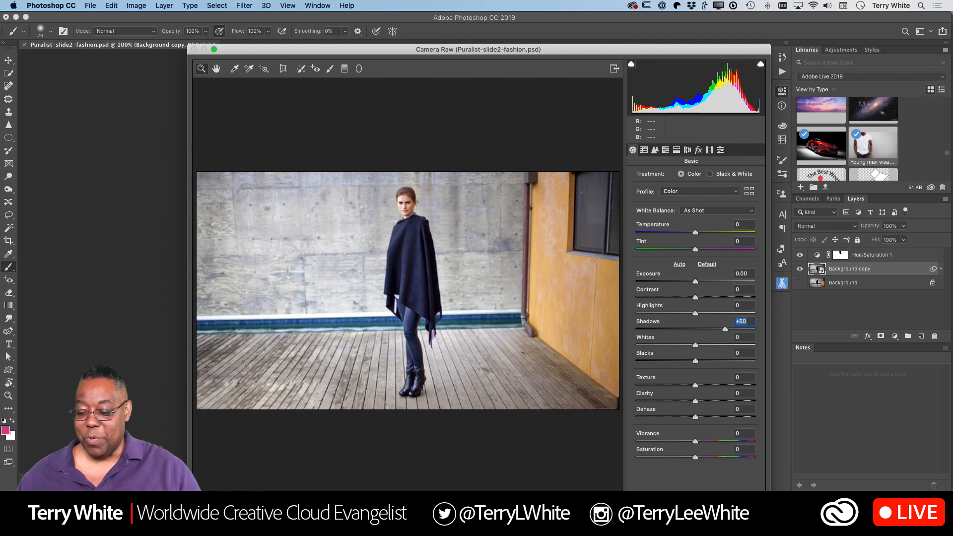
{"action": "key", "text": "Return"}
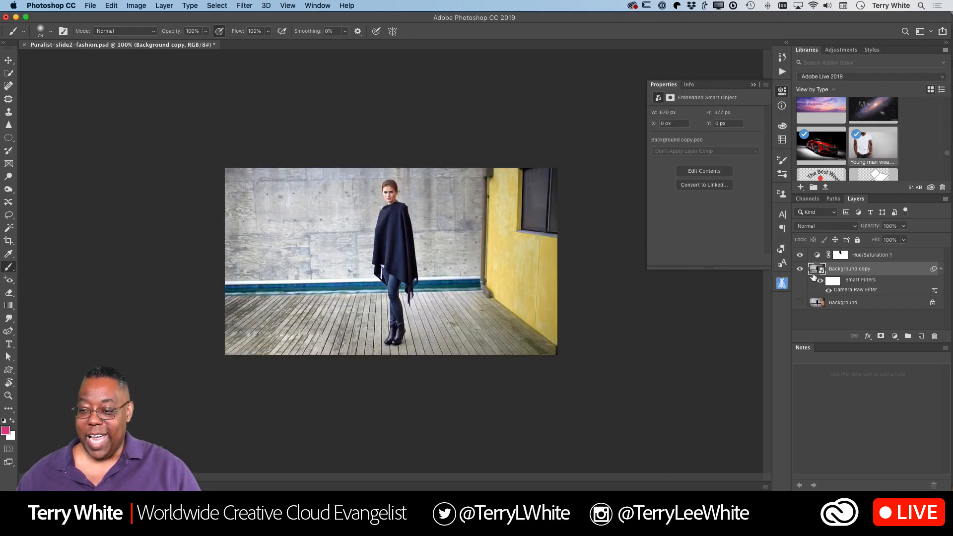
Compare the fashion photo with and without its smart filters by toggling their visibility
{"action": "left_click", "coordinate": [820, 282]}
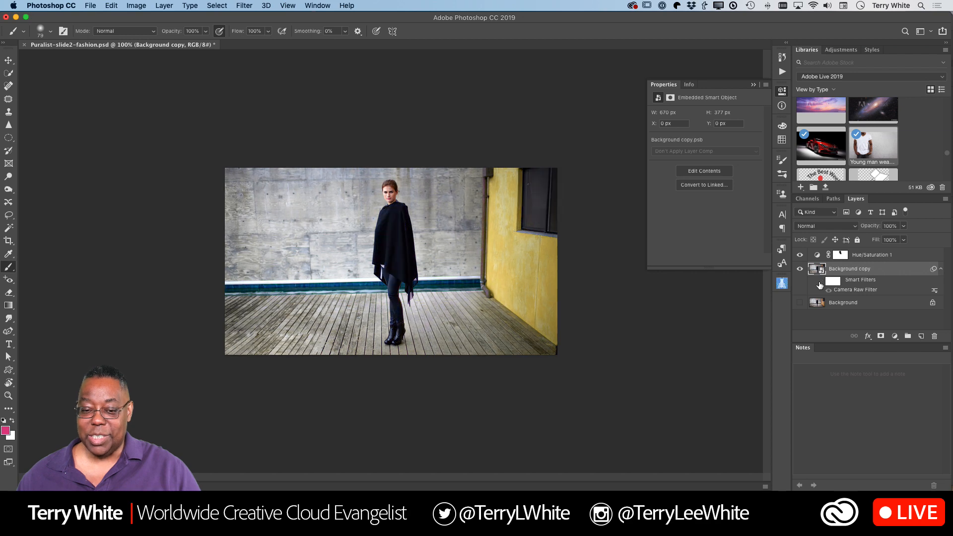
{"action": "left_click", "coordinate": [820, 281]}
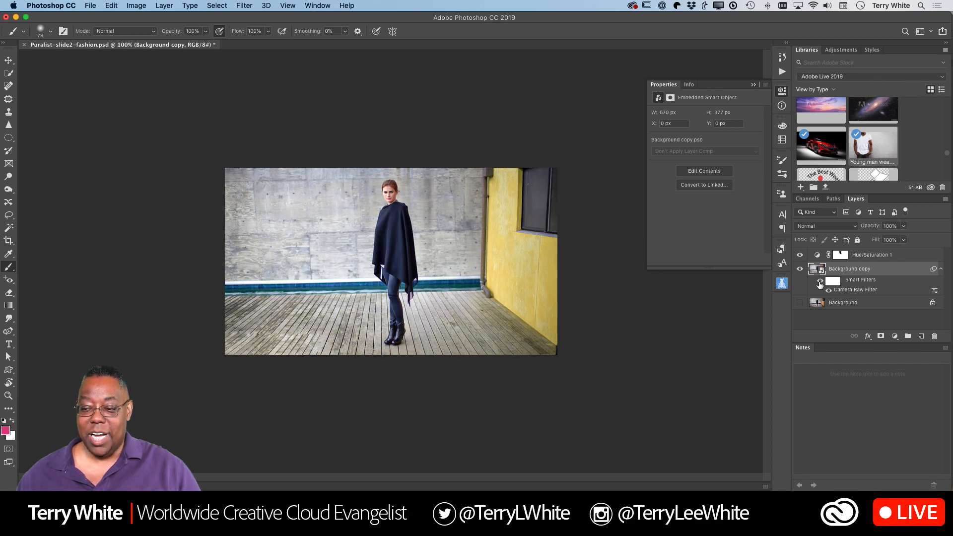
{"action": "left_click", "coordinate": [820, 282]}
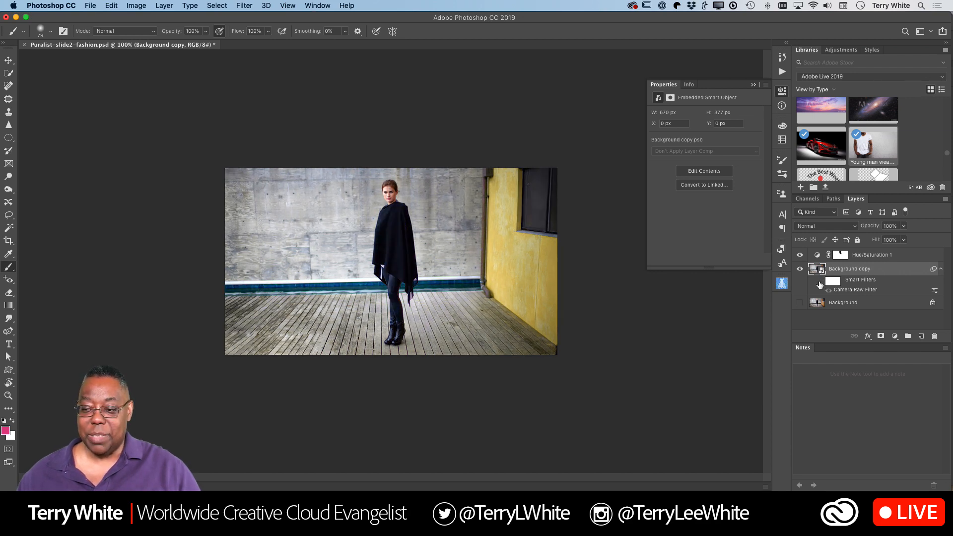
{"action": "left_click", "coordinate": [819, 282]}
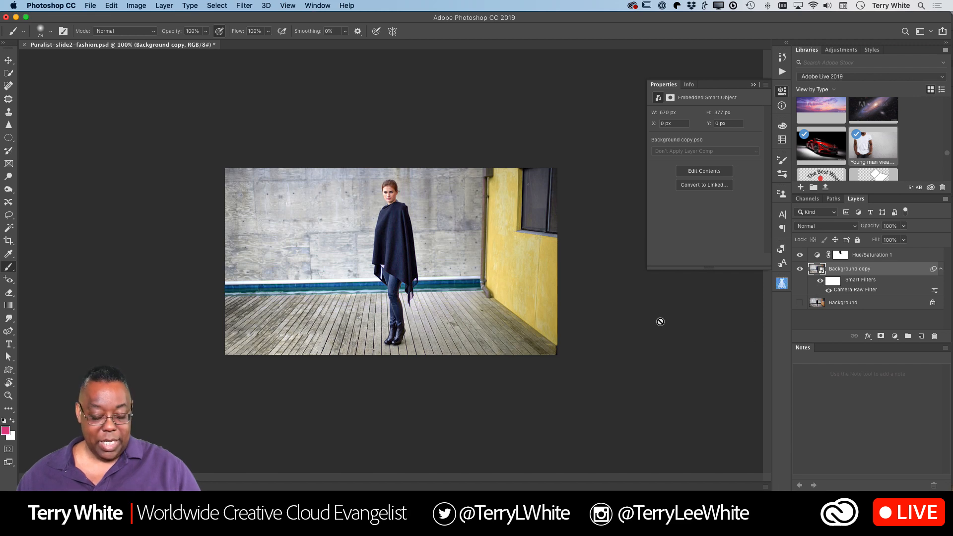
Save and close the fashion photo, switch to InDesign, update the photo's modified link and deselect it
{"action": "key", "text": "cmd+w"}
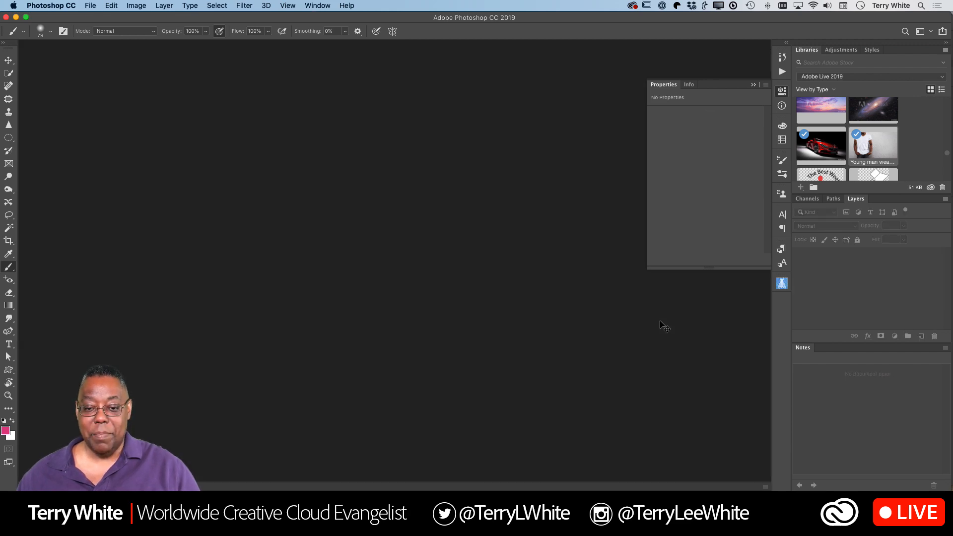
{"action": "key", "text": "cmd+Tab"}
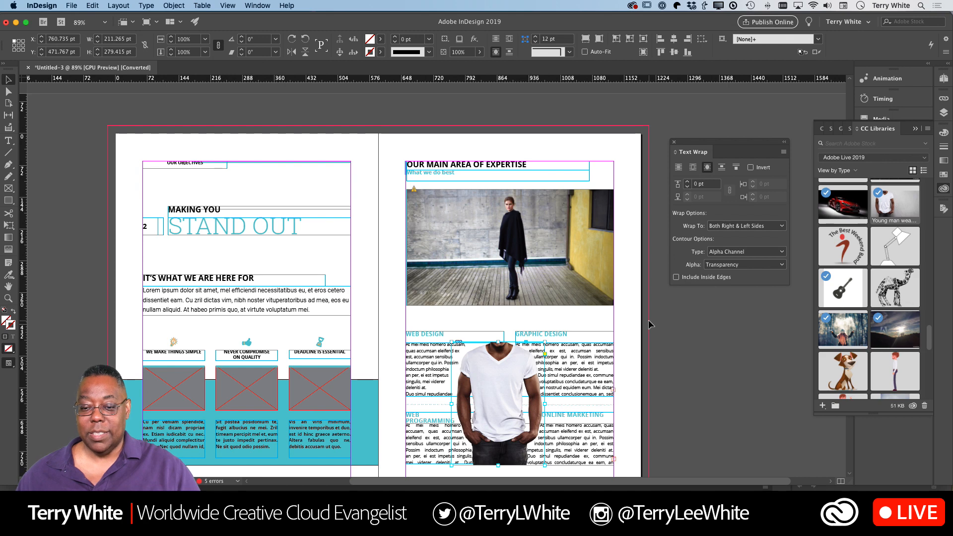
{"action": "left_click", "coordinate": [449, 235]}
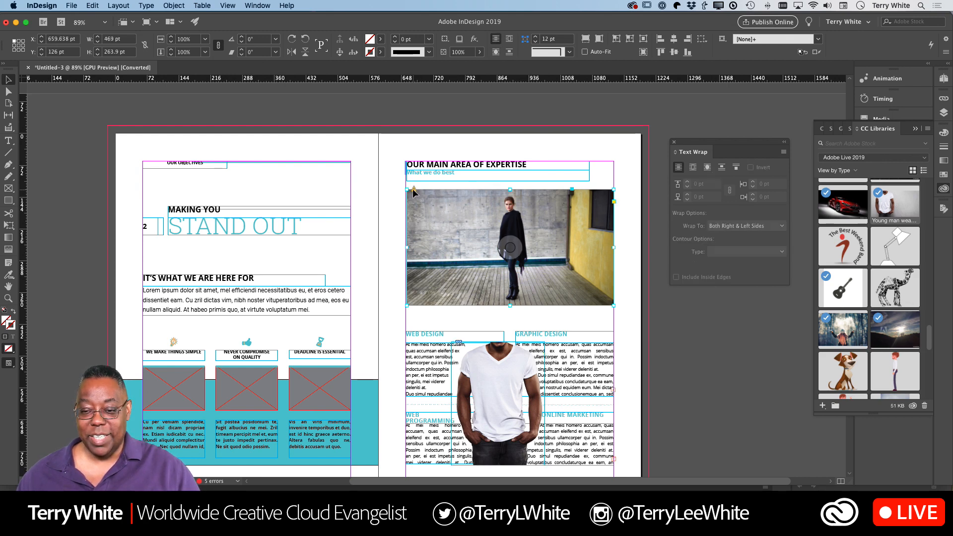
{"action": "left_click", "coordinate": [660, 287]}
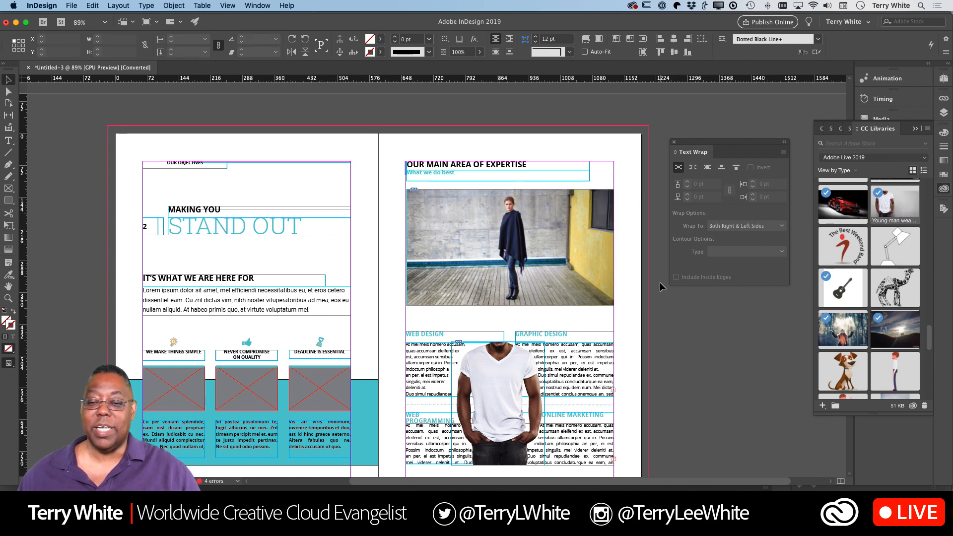